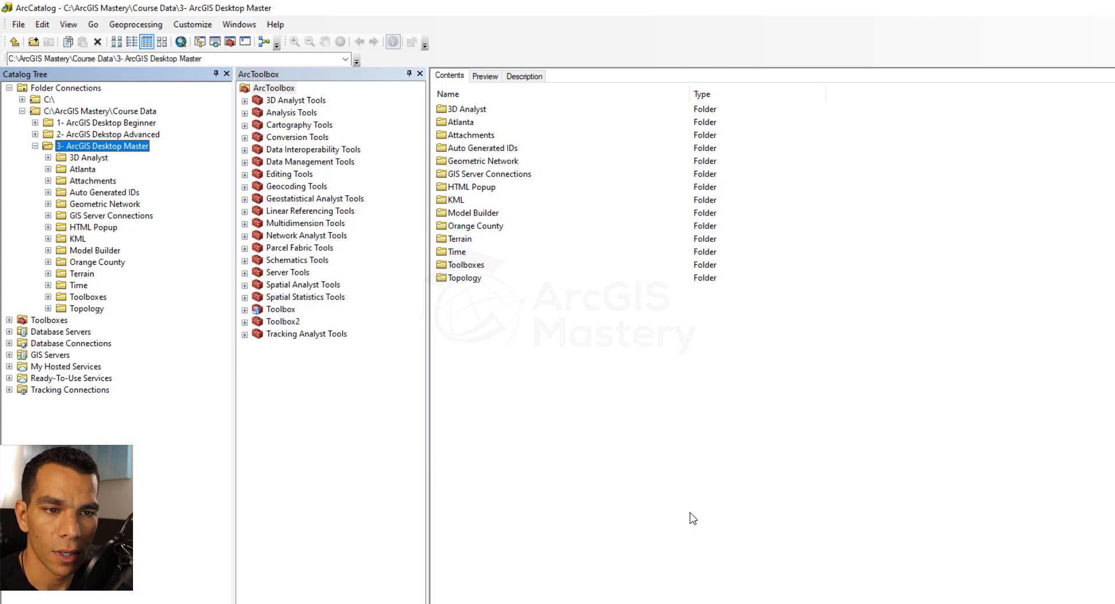
# Open the 3D Analyst.mxd map document from the 3D Analyst course data folder
pyautogui.click(94, 160)
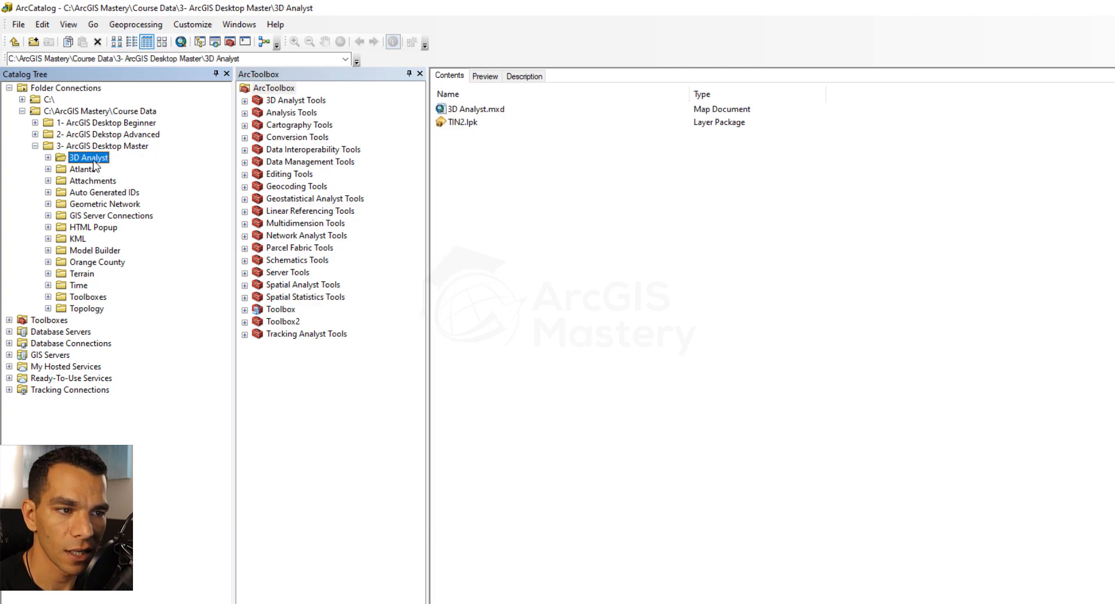
pyautogui.doubleClick(476, 111)
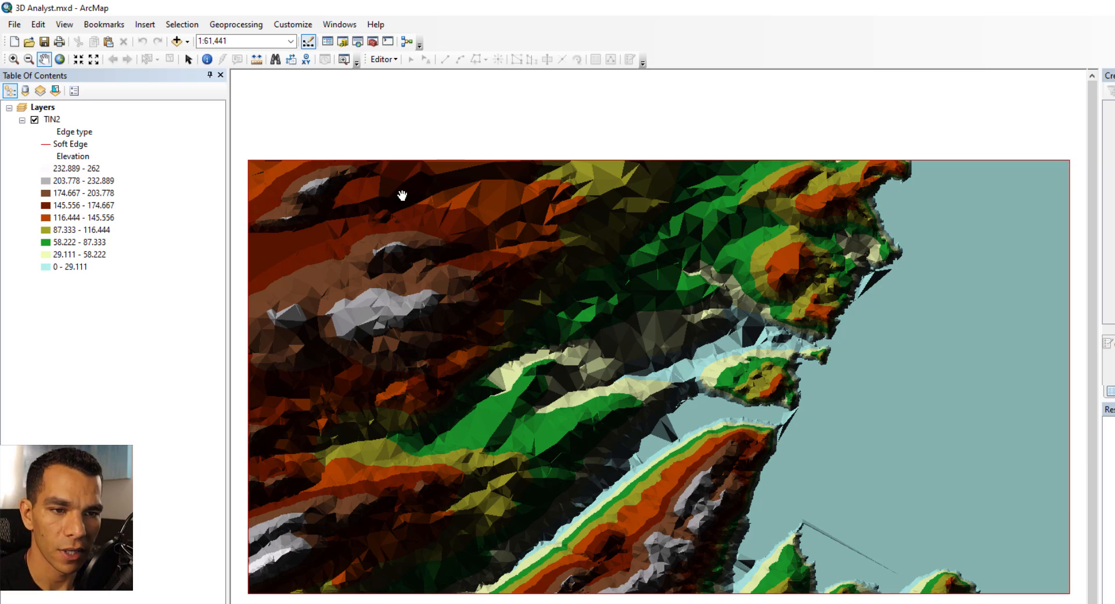
# Identify a location on the TIN surface with the Identify tool
pyautogui.click(207, 59)
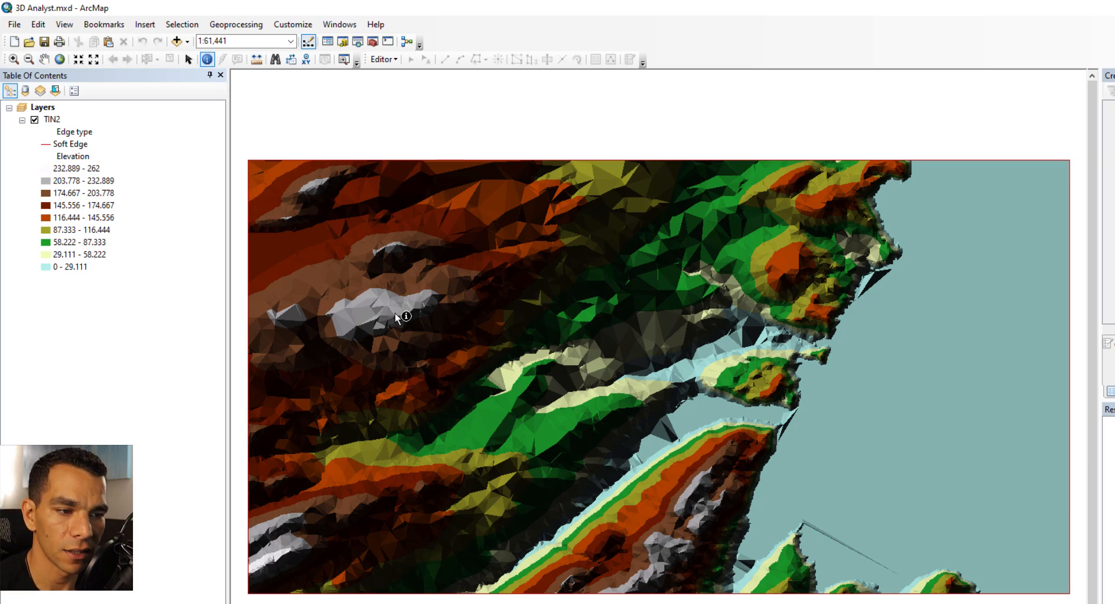
pyautogui.click(523, 319)
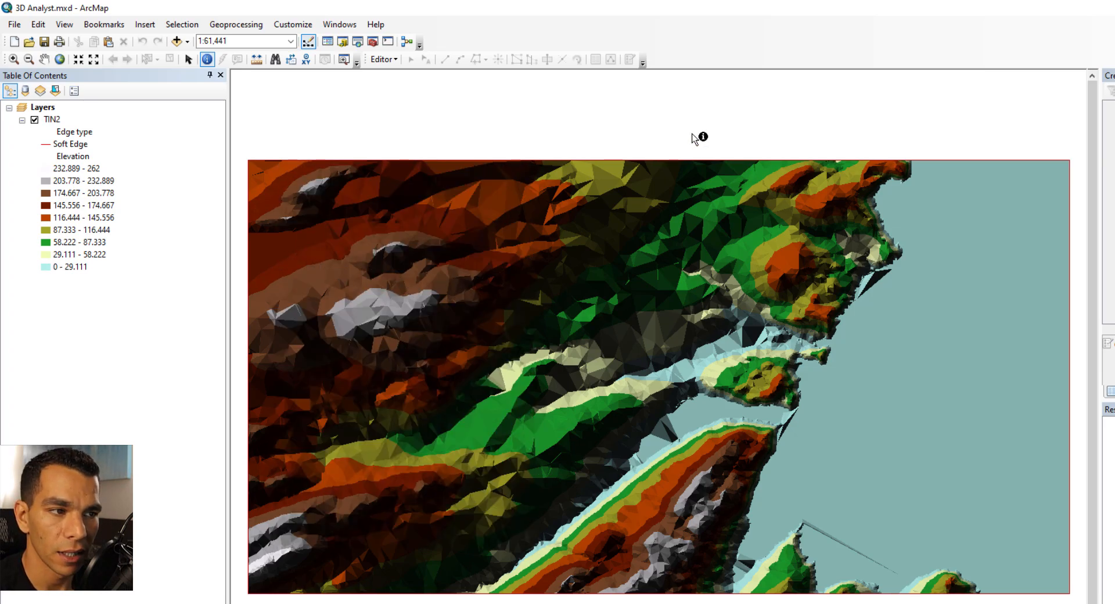
# Open the 3D Analyst toolbar, move it above the map, and set its surface layer to TIN2
pyautogui.rightClick(698, 54)
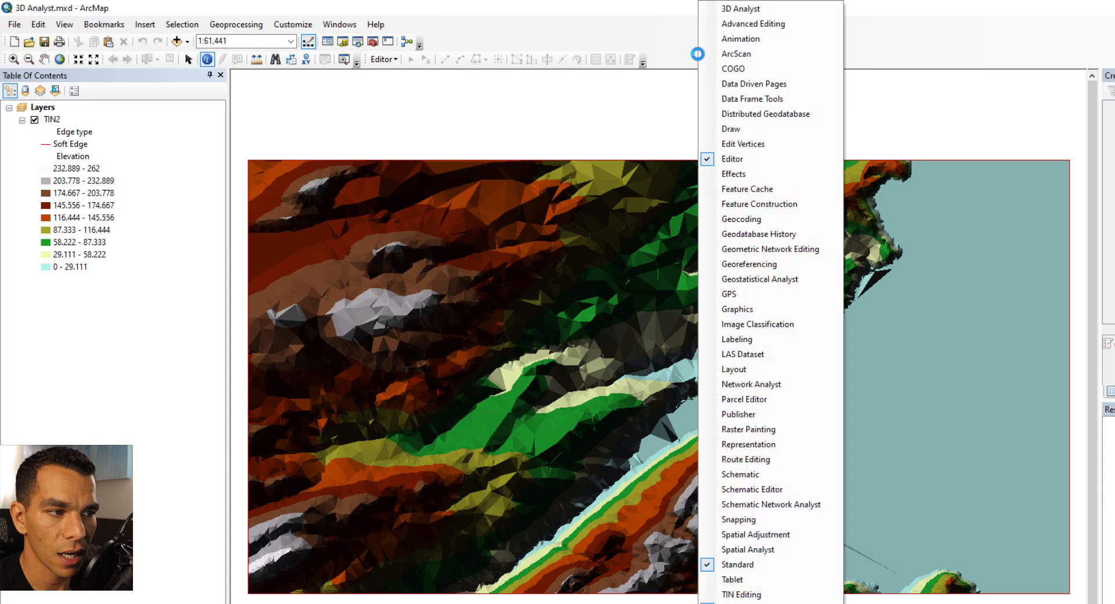
pyautogui.click(733, 8)
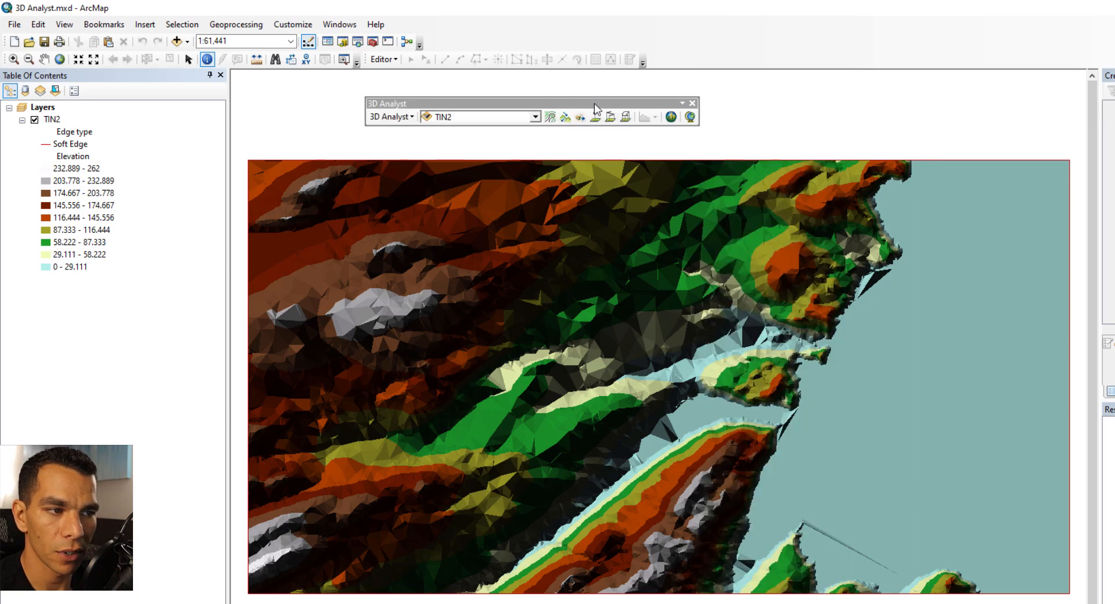
pyautogui.moveTo(595, 107); pyautogui.dragTo(557, 103)
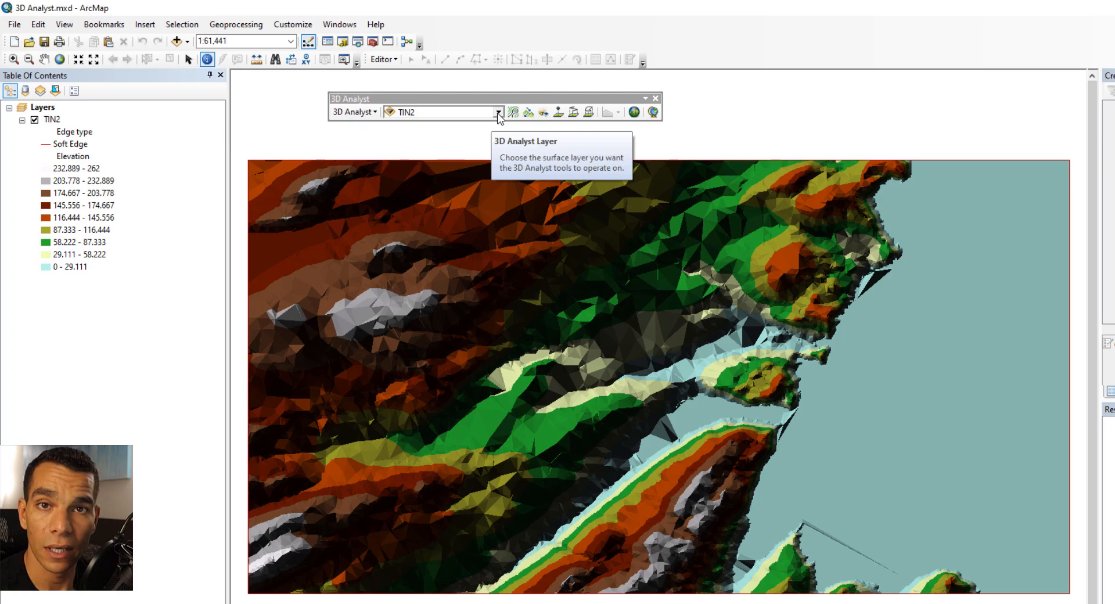
pyautogui.click(498, 114)
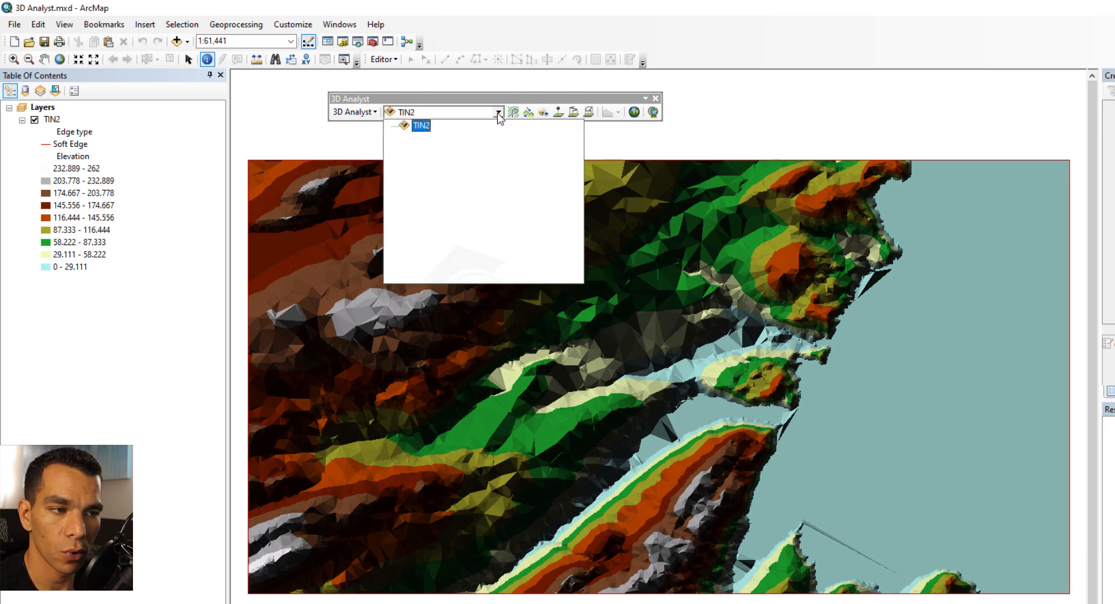
pyautogui.click(426, 128)
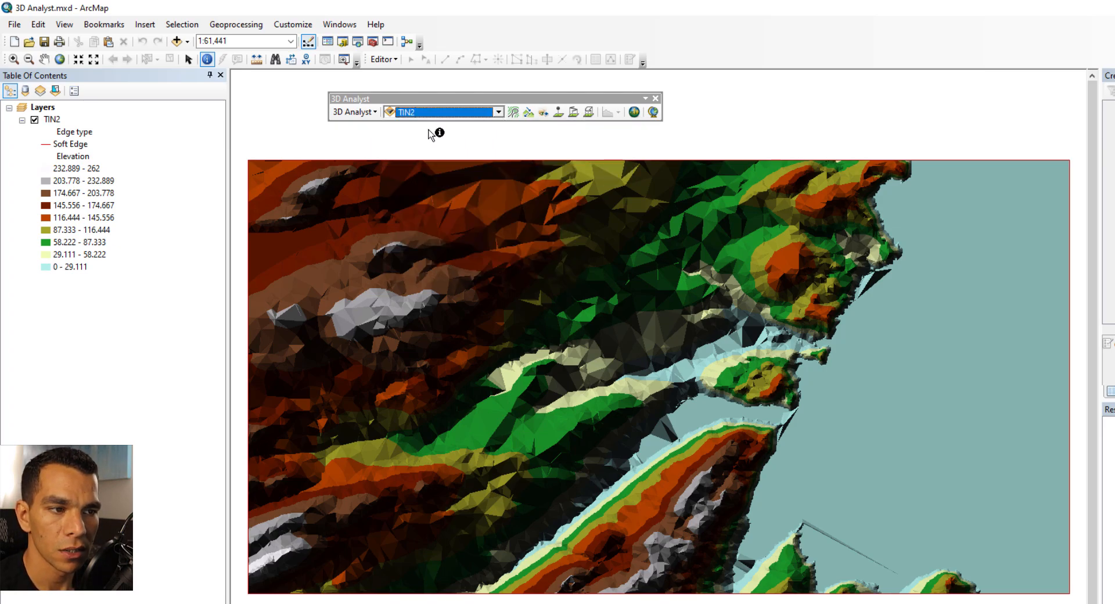
# Create a contour through a hilltop in the eastern part of the TIN
pyautogui.click(514, 114)
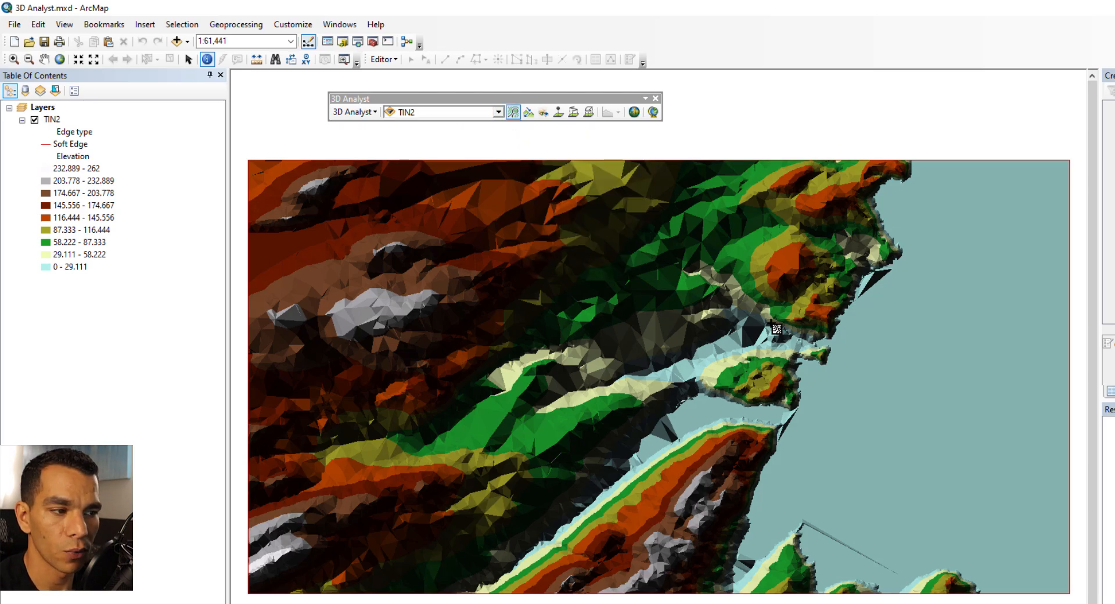
pyautogui.click(778, 268)
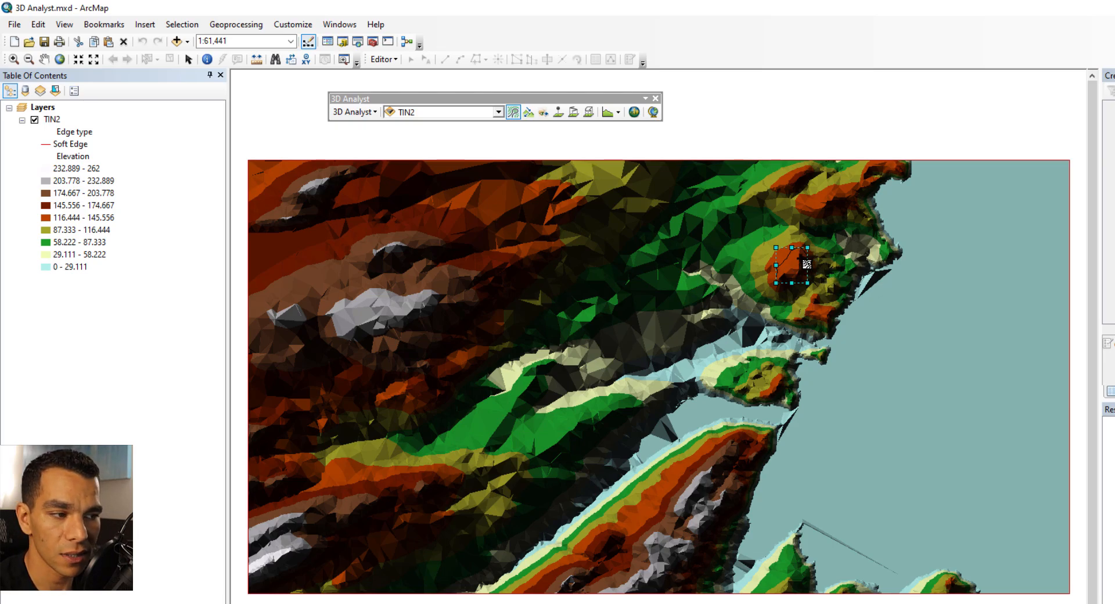
# Set the TIN2 layer's transparency to 80% in its layer properties
pyautogui.rightClick(56, 124)
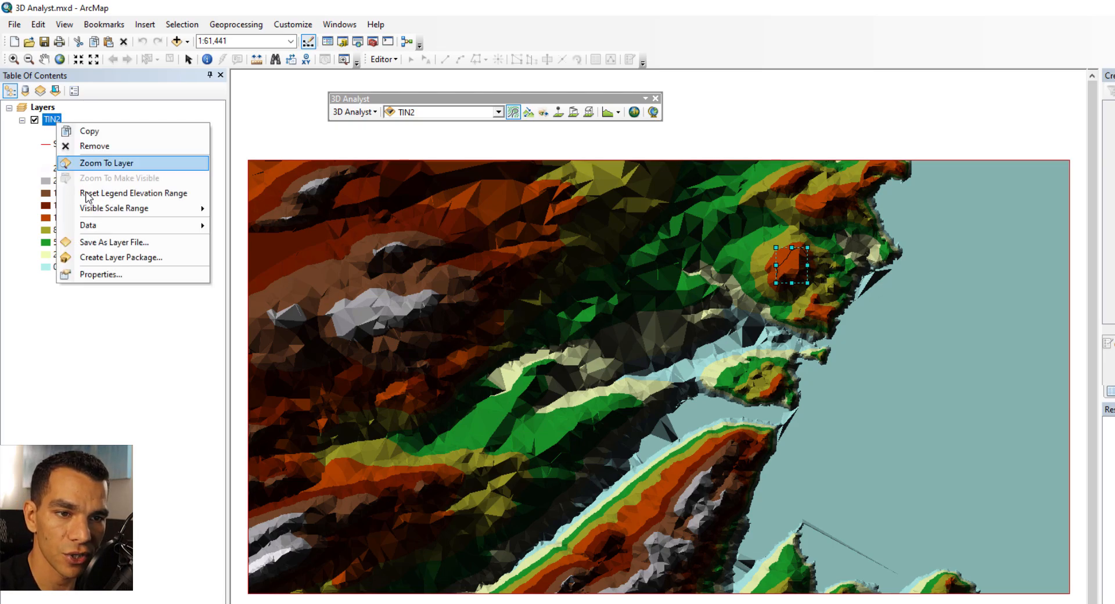
pyautogui.click(130, 277)
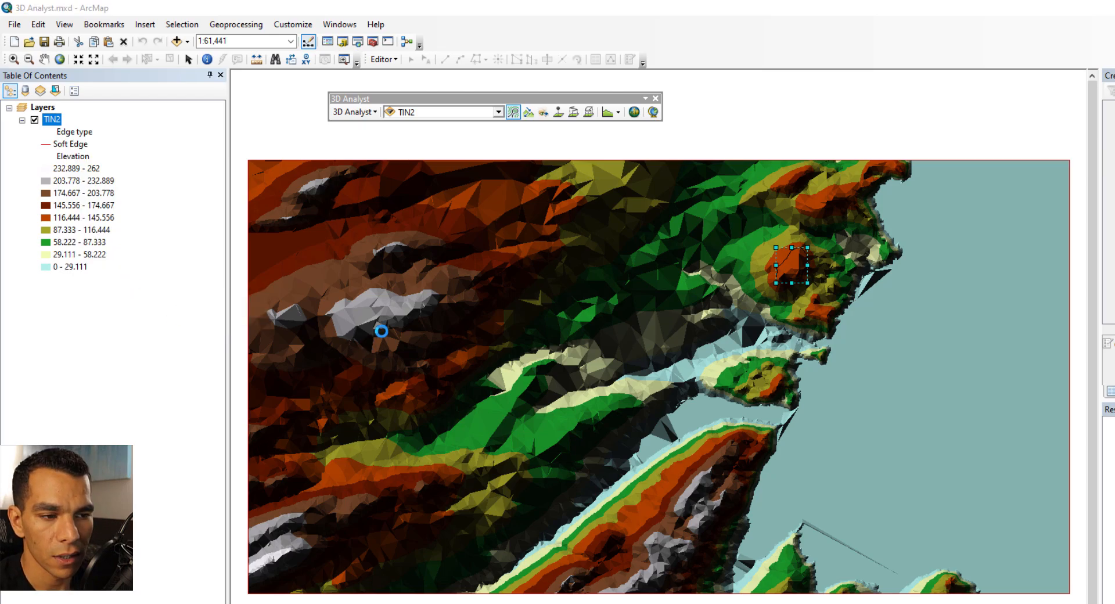
pyautogui.doubleClick(552, 285)
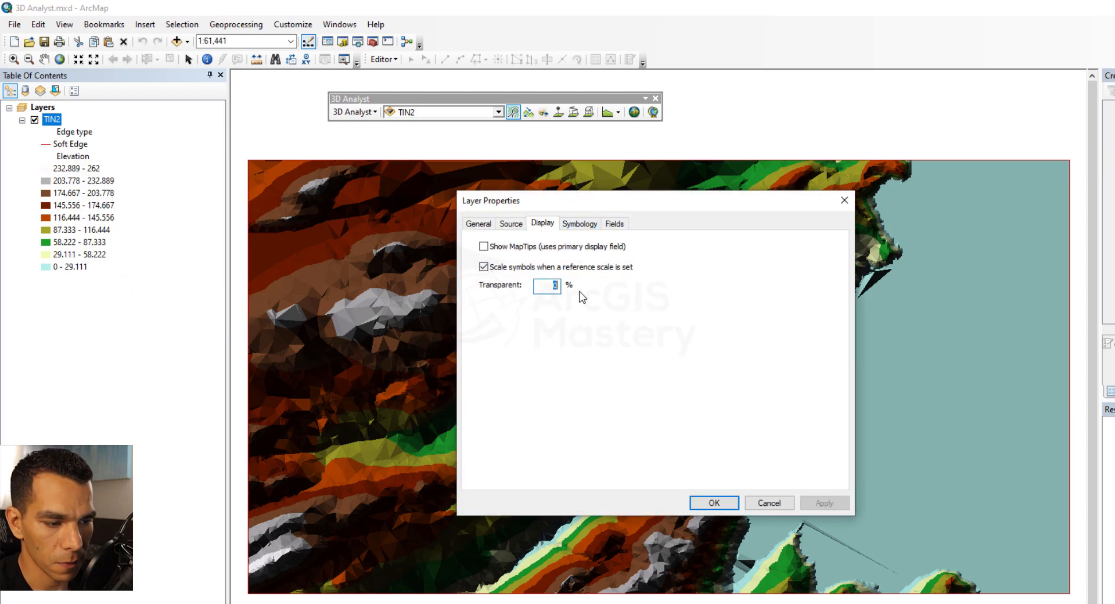
pyautogui.write('80')
pyautogui.press('Return')
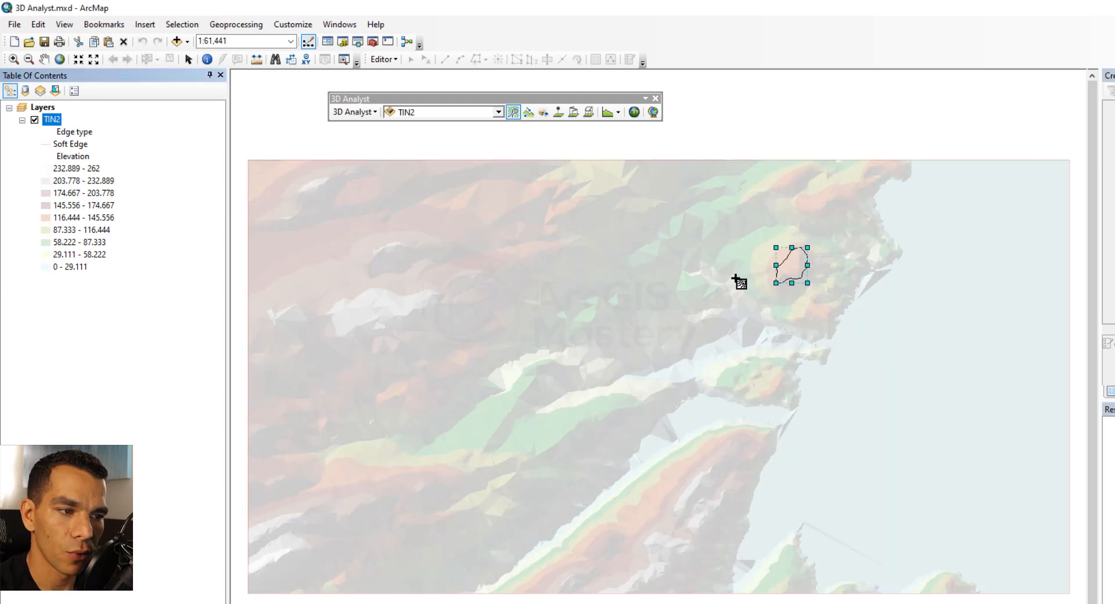
# Create several more contour lines at different points across the surface with the Create Contour tool
pyautogui.click(514, 262)
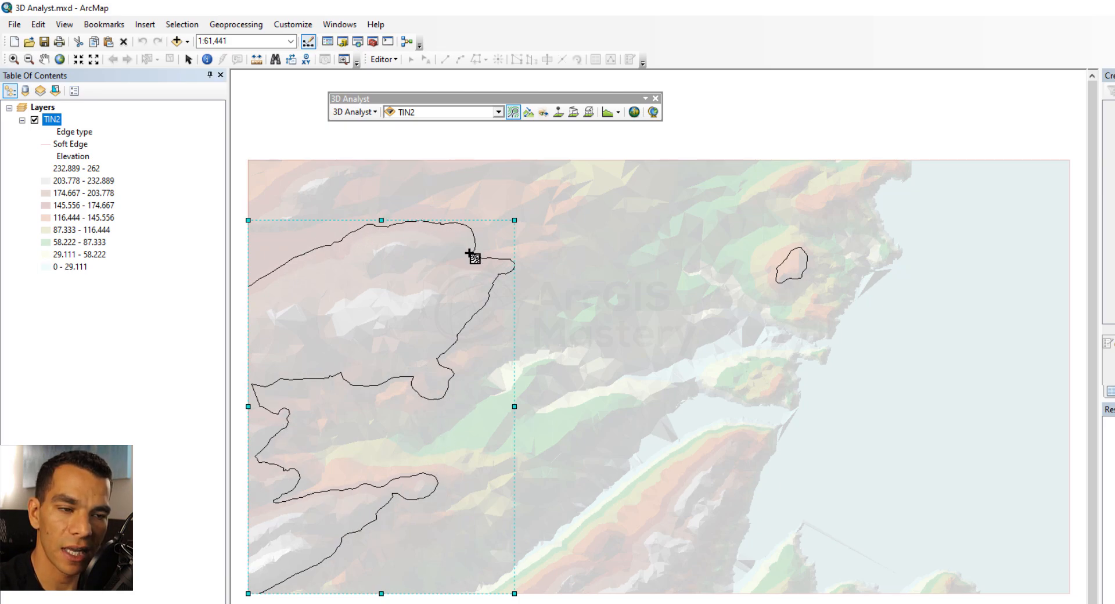
pyautogui.click(647, 311)
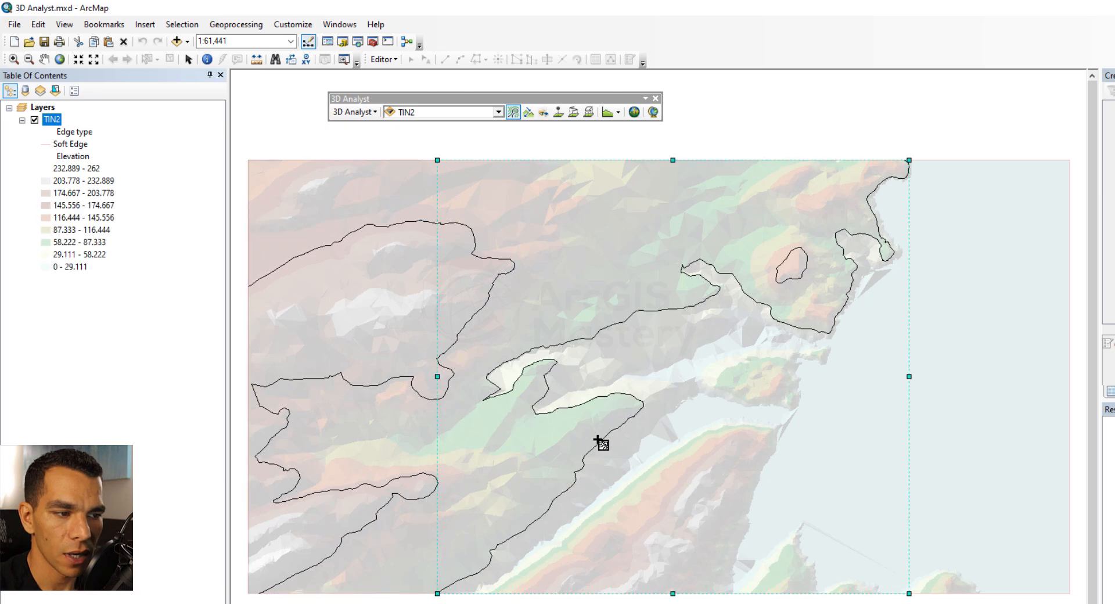
pyautogui.click(677, 362)
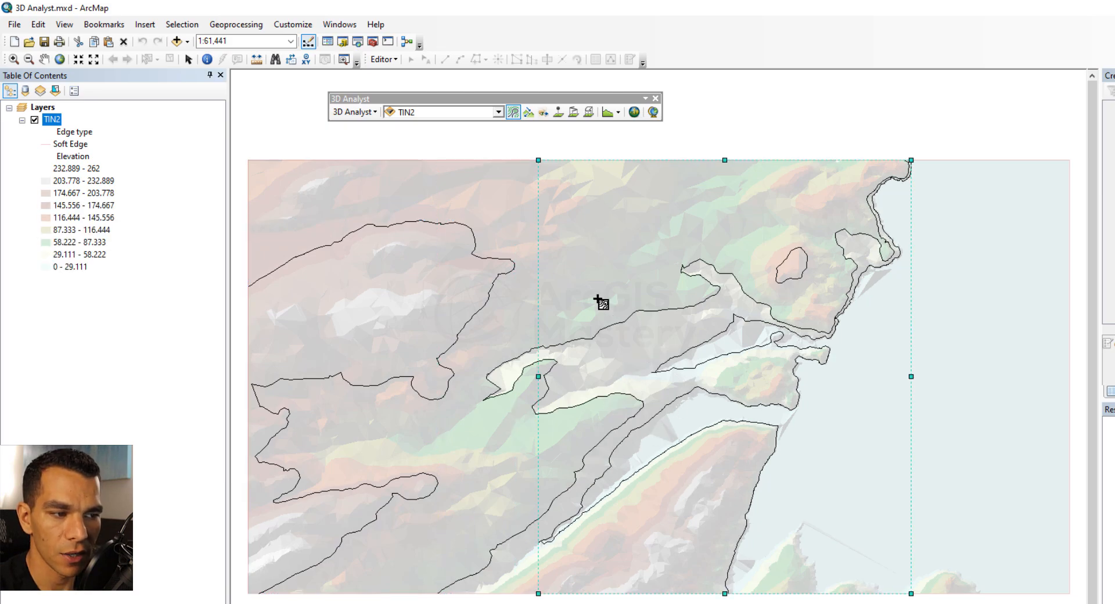
pyautogui.click(507, 259)
pyautogui.click(504, 257)
pyautogui.click(423, 280)
pyautogui.click(346, 307)
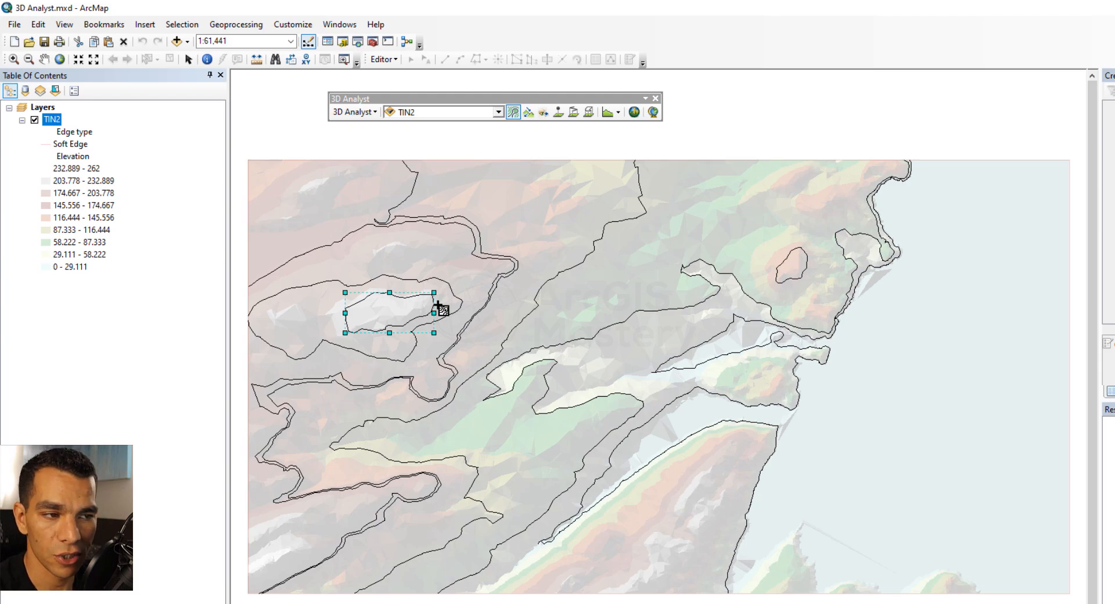
# Open the Draw toolbar, select all contour graphics on the map, and delete them
pyautogui.rightClick(513, 32)
pyautogui.click(579, 126)
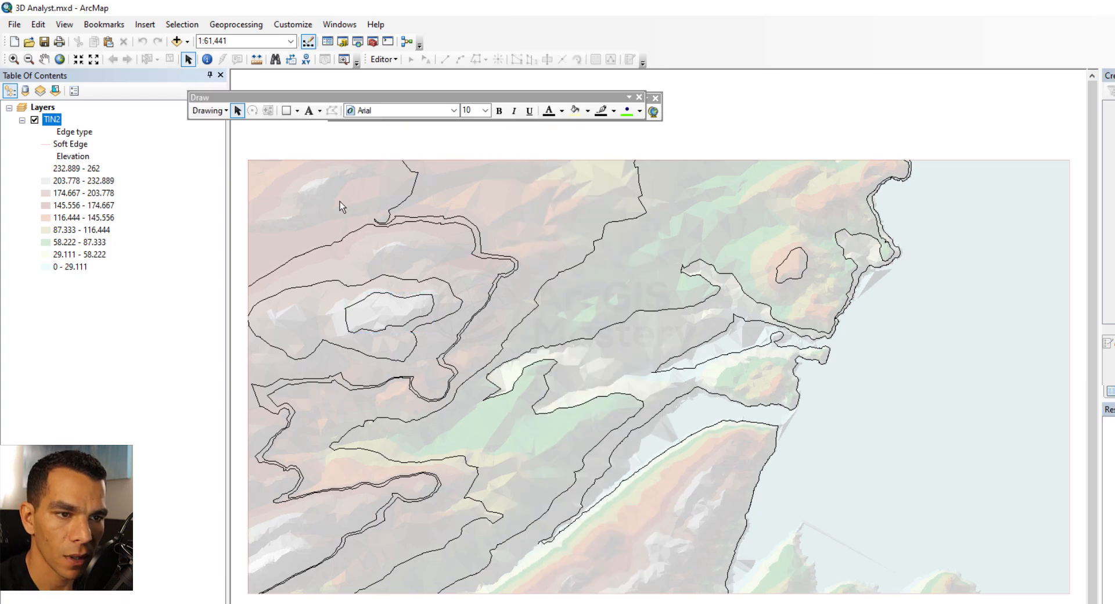
pyautogui.click(209, 110)
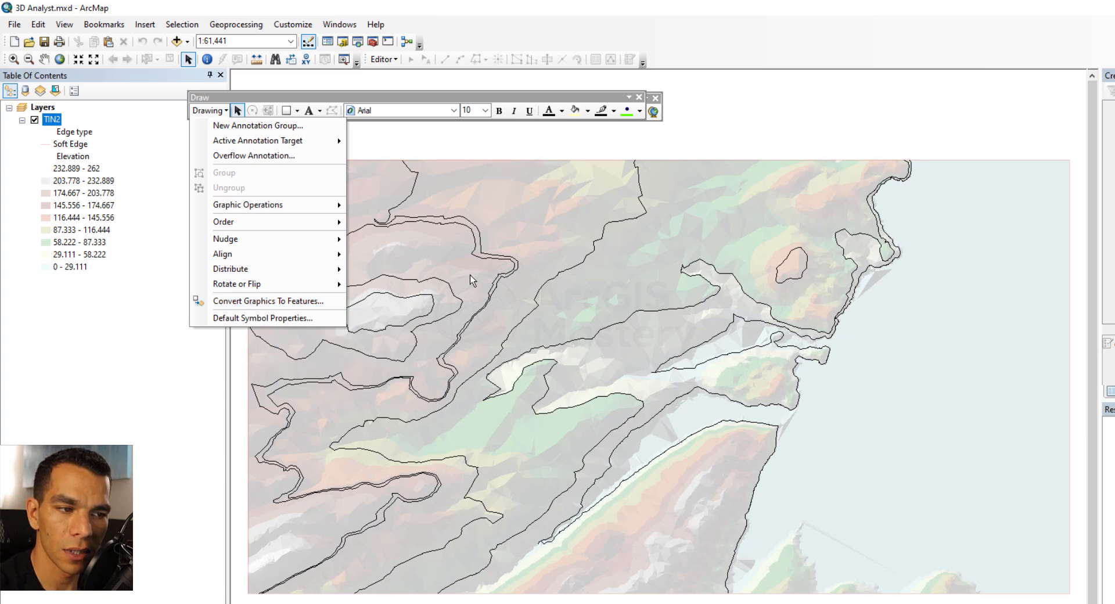
pyautogui.click(640, 113)
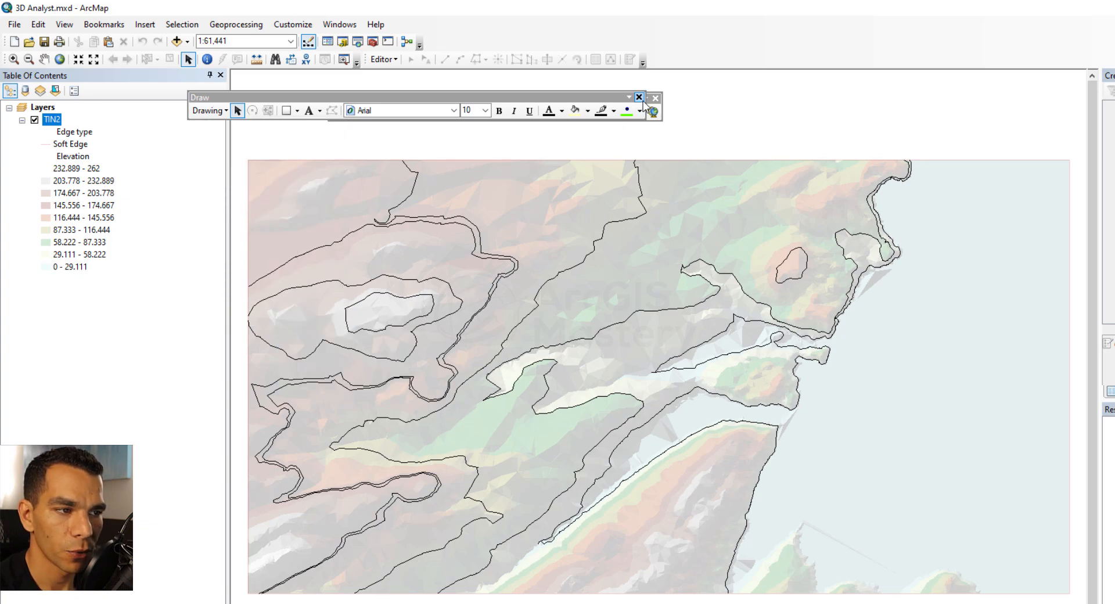
pyautogui.click(640, 97)
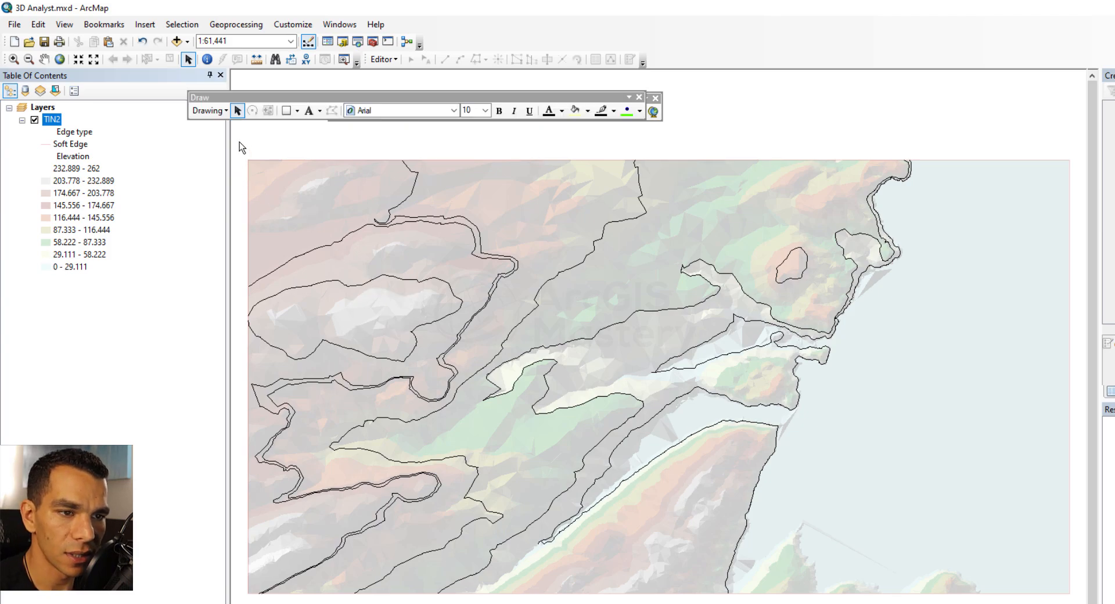
pyautogui.moveTo(240, 141)
pyautogui.mouseDown()
pyautogui.moveTo(929, 600)
pyautogui.moveTo(1021, 601)
pyautogui.mouseUp()
pyautogui.press('Delete')
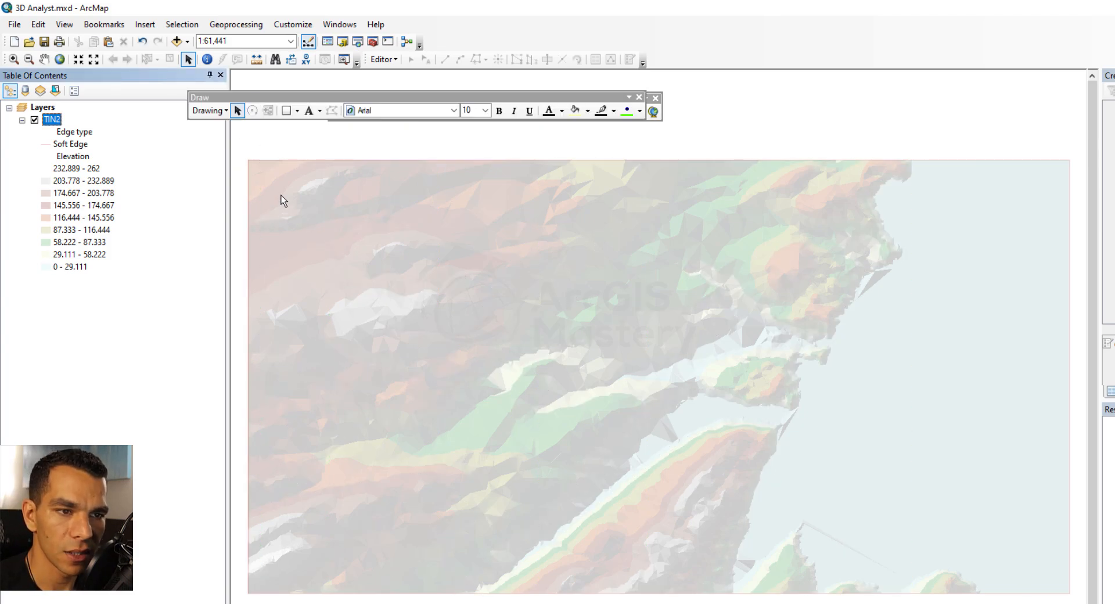
pyautogui.click(639, 97)
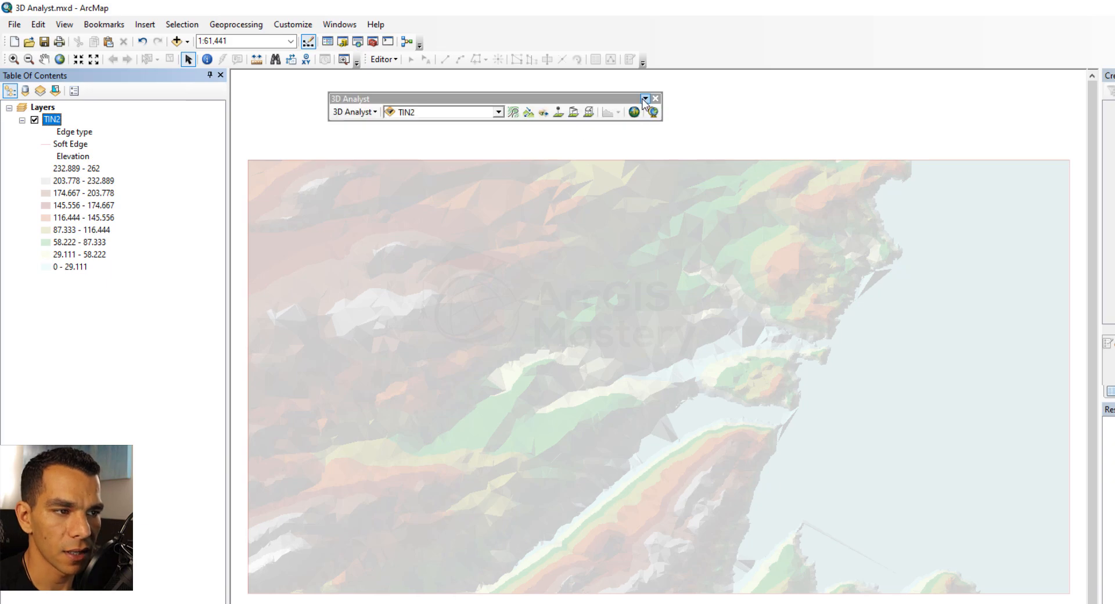
# Create a steepest path starting from a point in the north-central part of the surface
pyautogui.click(529, 114)
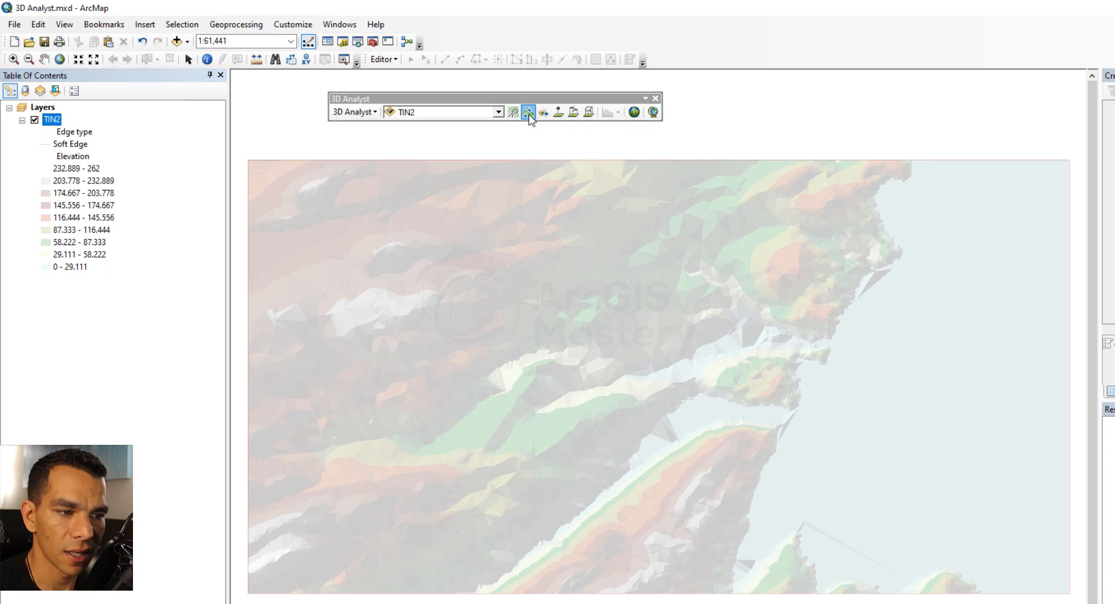
pyautogui.click(522, 259)
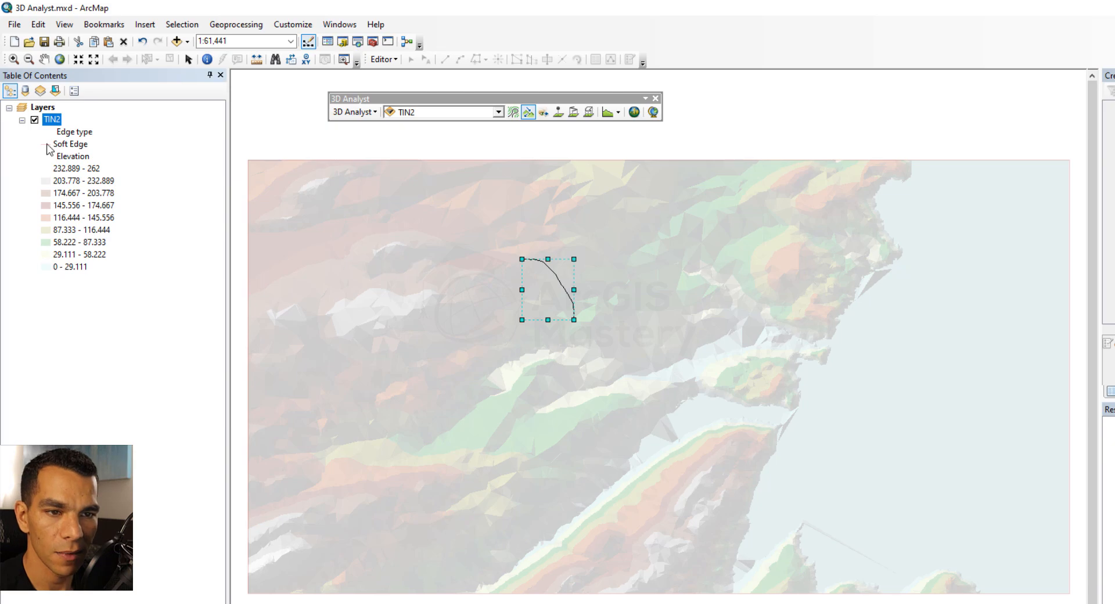
# Lower the TIN2 layer's transparency through its layer properties
pyautogui.rightClick(52, 120)
pyautogui.click(139, 269)
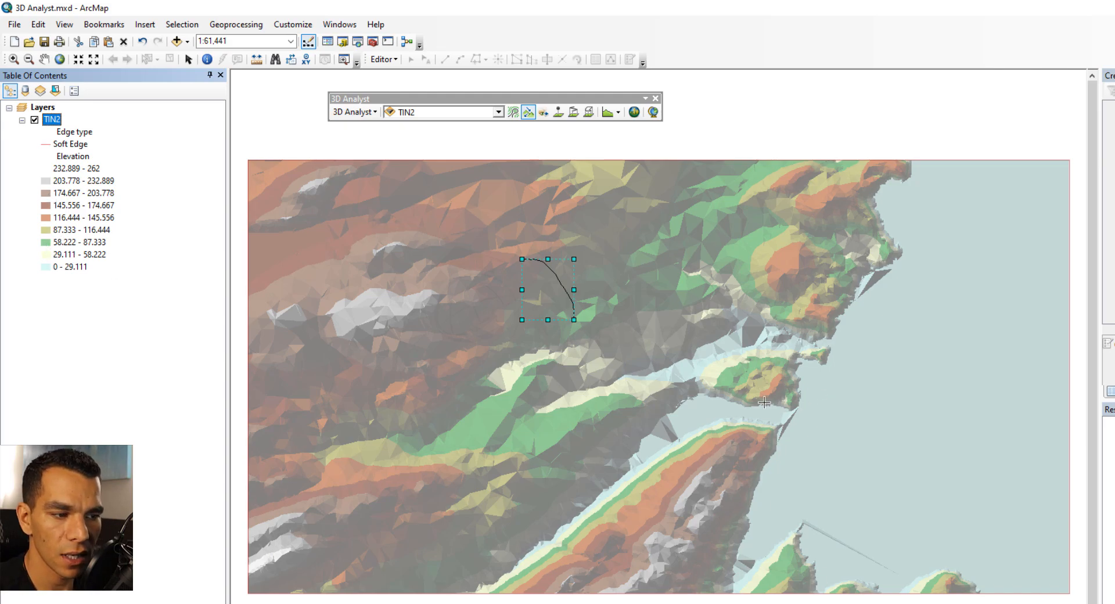
# Create two more steepest paths, one on the western ridge and one on the southern peninsula
pyautogui.click(392, 308)
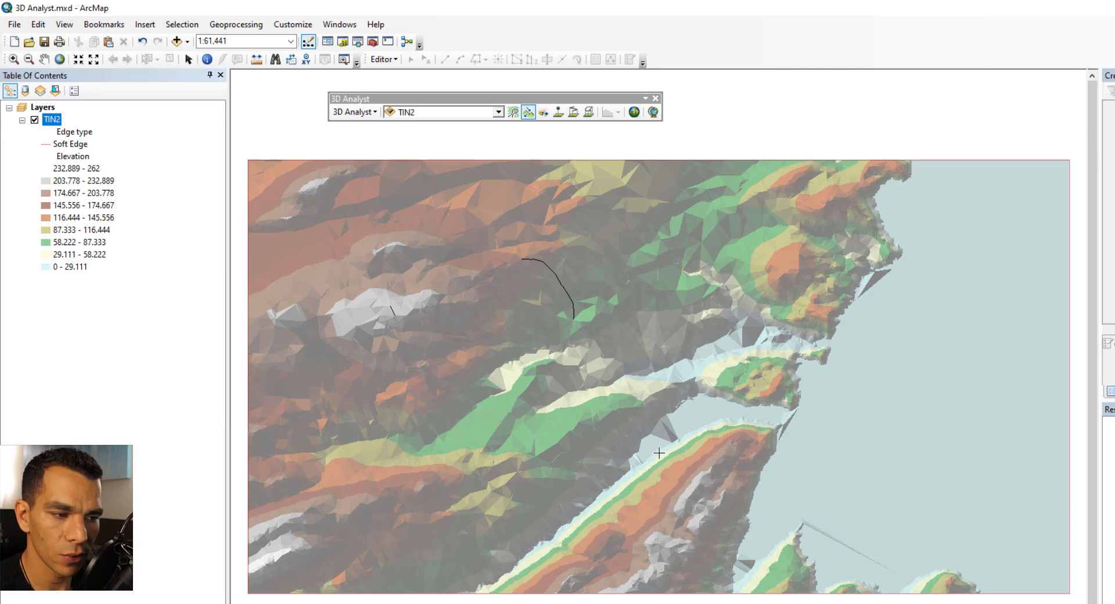
pyautogui.doubleClick(691, 491)
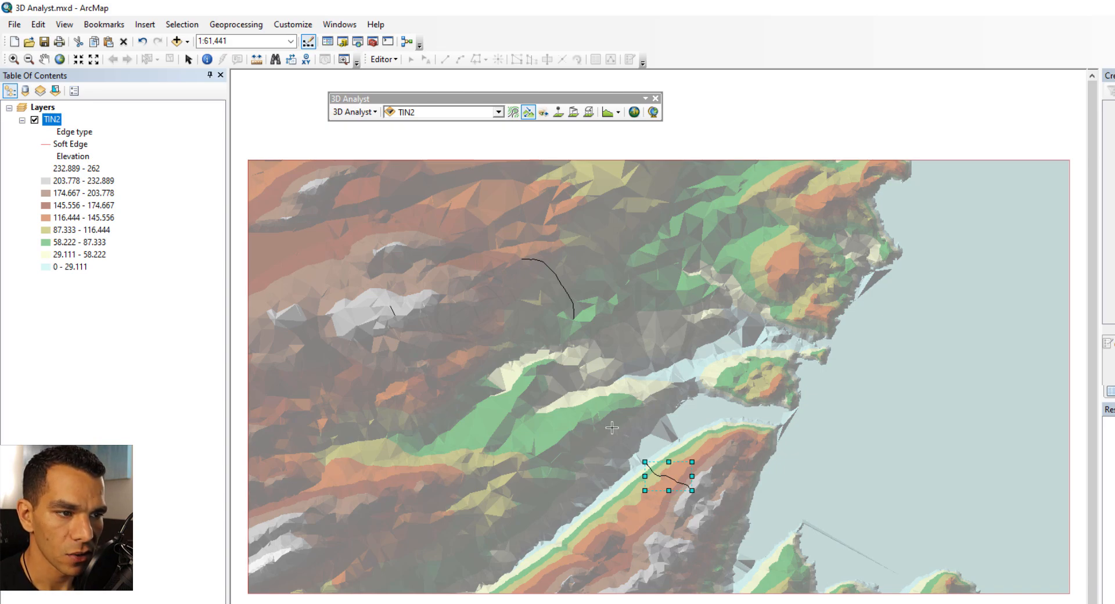
# Draw a line of sight between the western hilltop and the southern peninsula with the Create Line of Sight tool
pyautogui.click(544, 113)
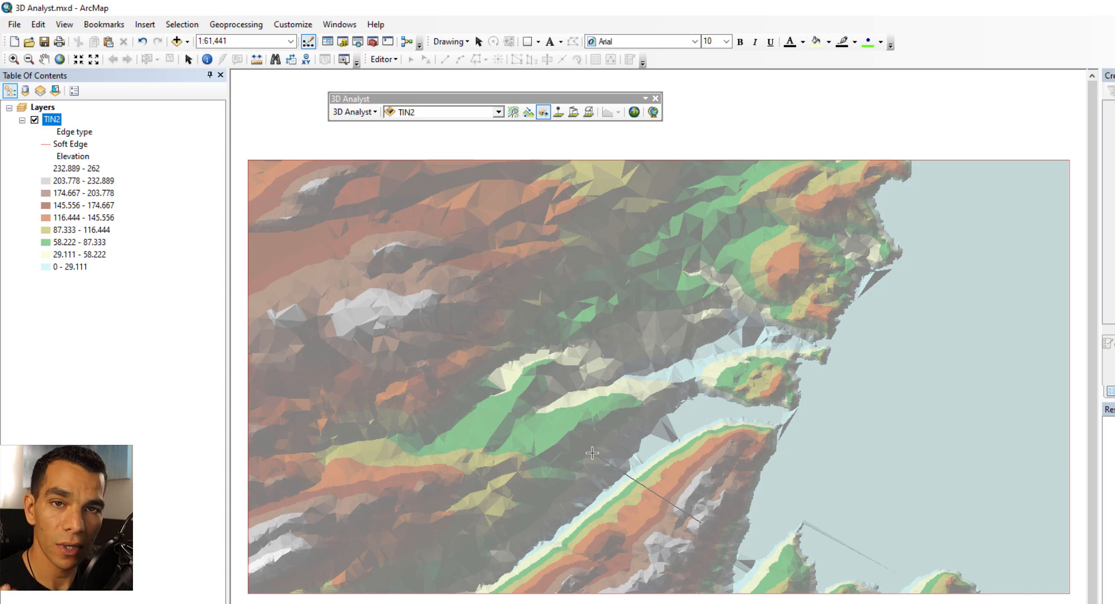
pyautogui.doubleClick(395, 317)
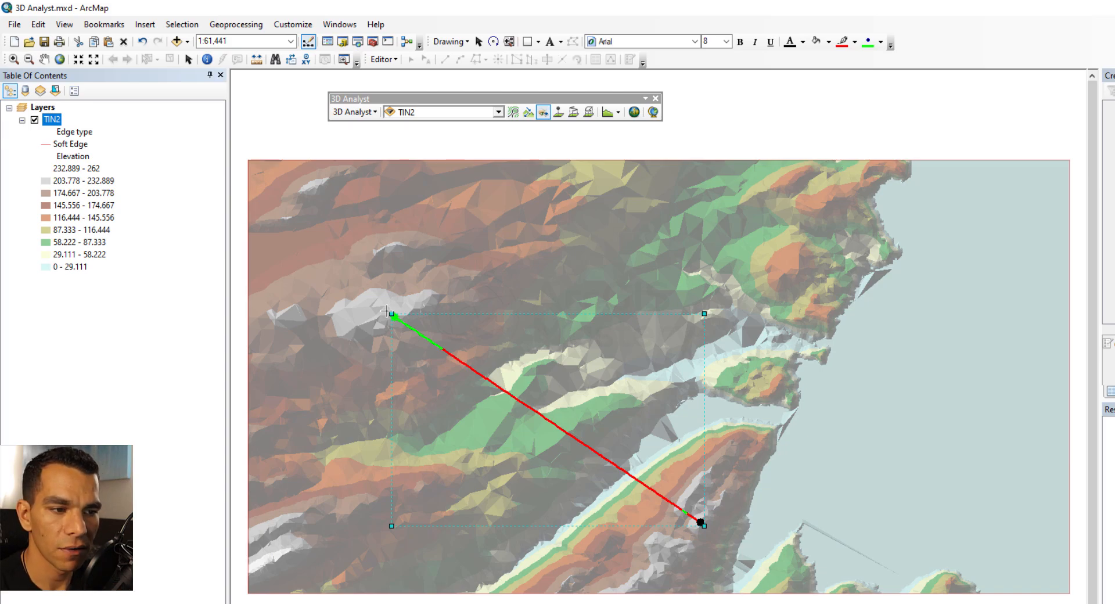
# Draw a second line of sight across the northern part of the surface between the eastern and western hills
pyautogui.click(498, 253)
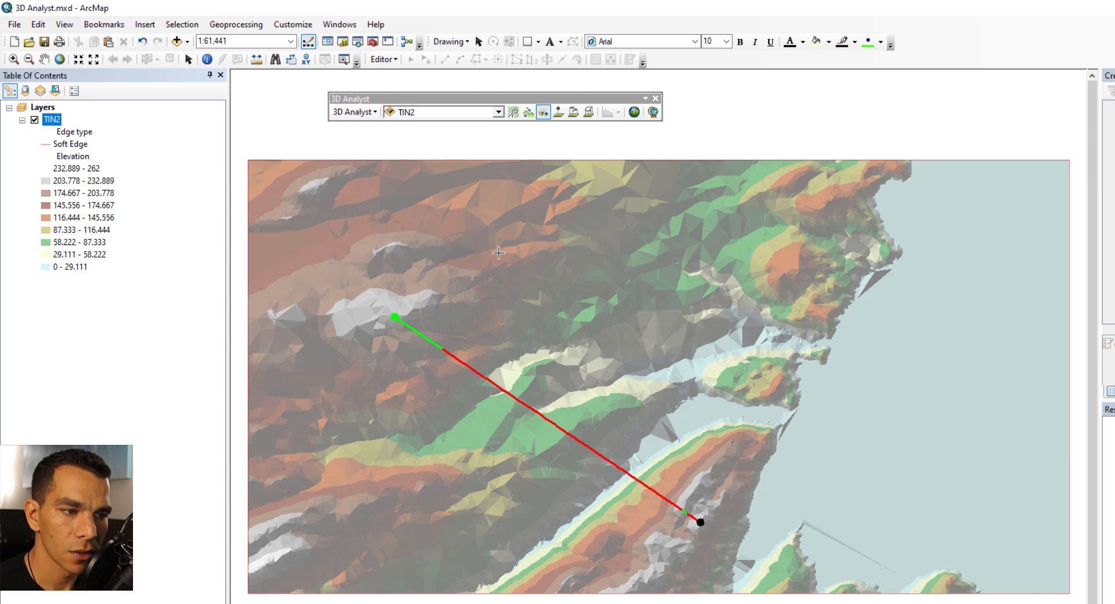
pyautogui.click(795, 223)
pyautogui.click(473, 227)
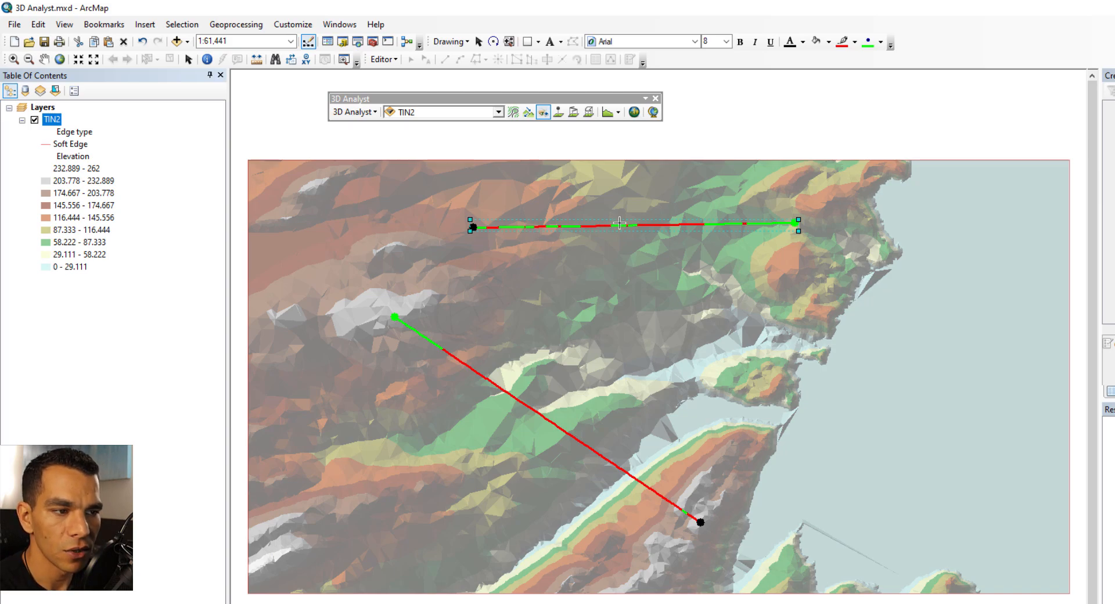
# Create a profile graph of the selected line of sight and enlarge and reposition the graph window
pyautogui.click(618, 112)
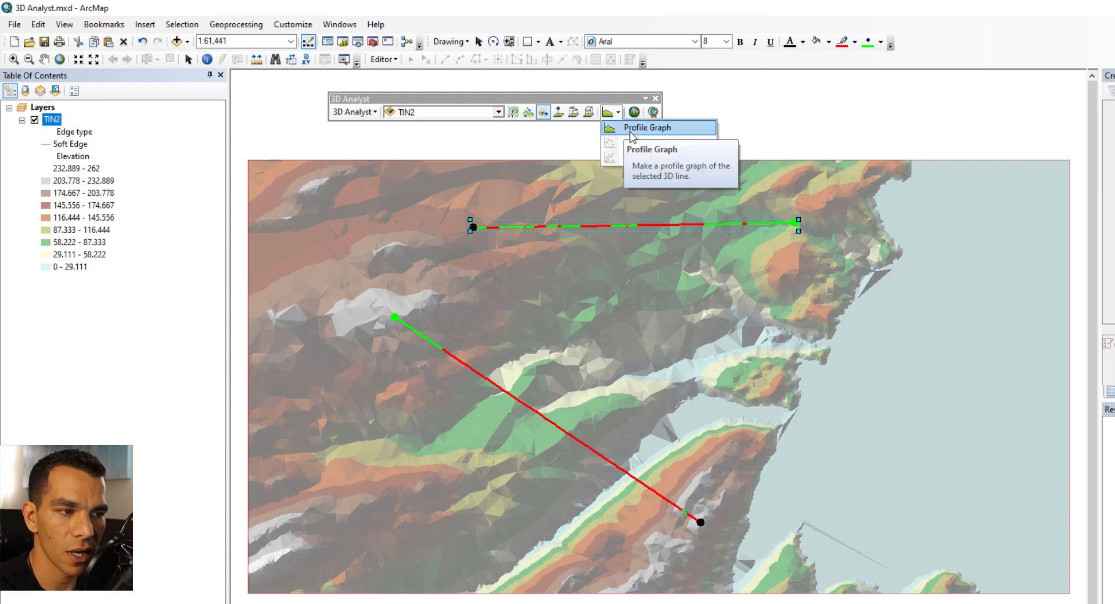
pyautogui.click(630, 129)
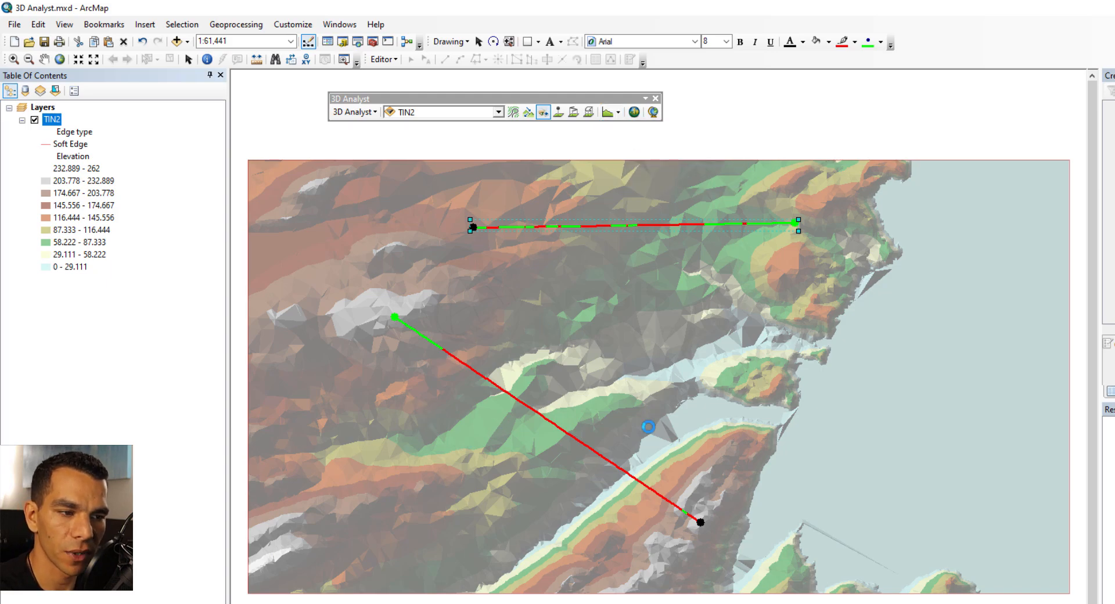
pyautogui.moveTo(646, 301); pyautogui.dragTo(732, 273)
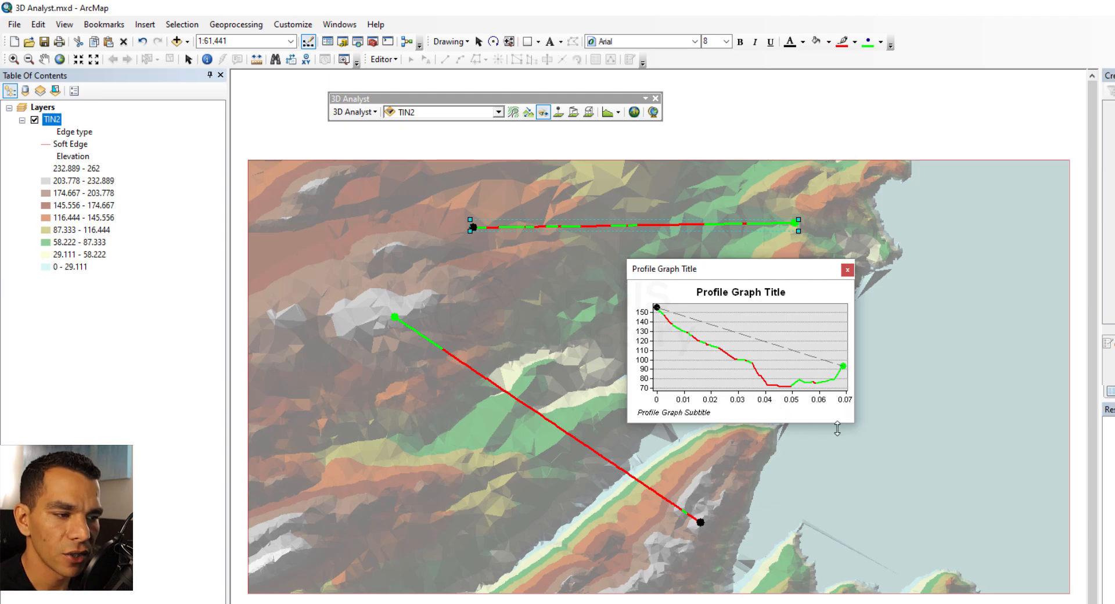
pyautogui.moveTo(854, 423); pyautogui.dragTo(986, 518)
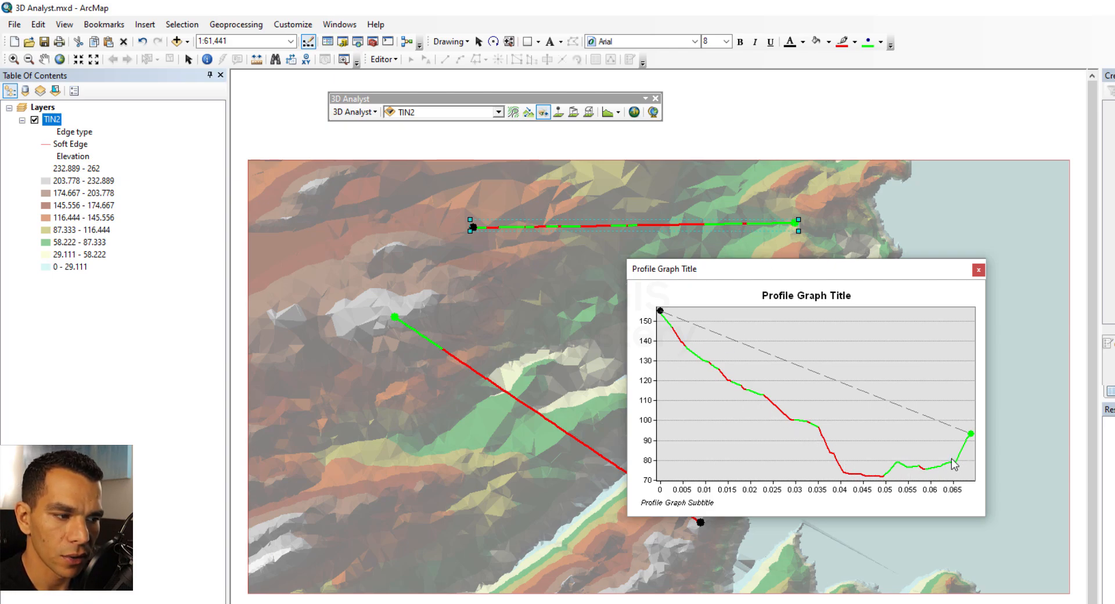
pyautogui.moveTo(875, 274); pyautogui.dragTo(745, 243)
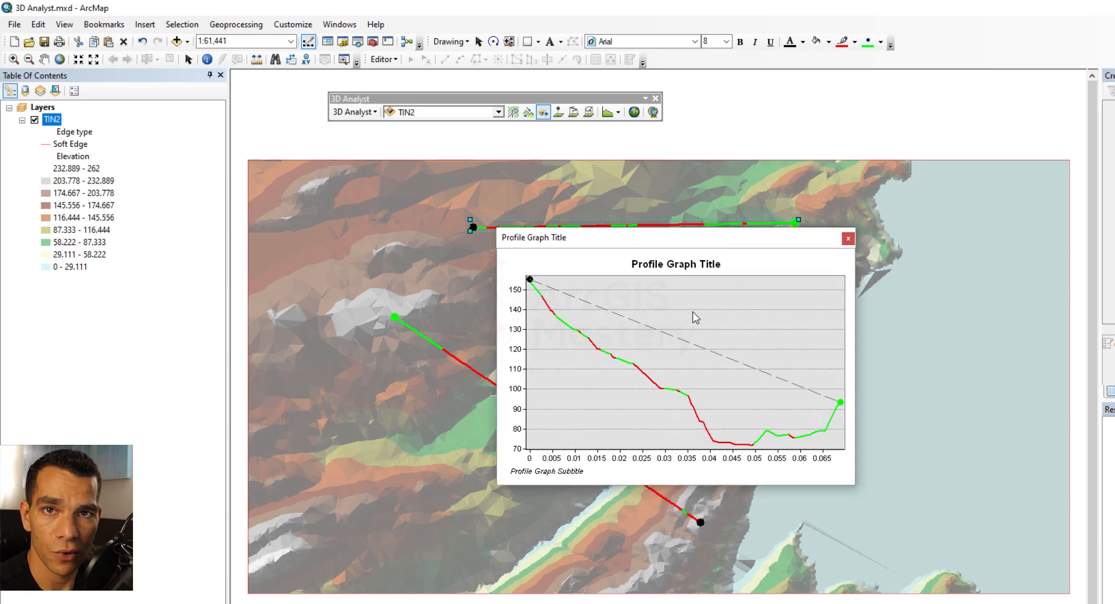
# Copy the profile graph as a graphic and paste it into Paint, returning to ArcMap afterwards
pyautogui.rightClick(696, 317)
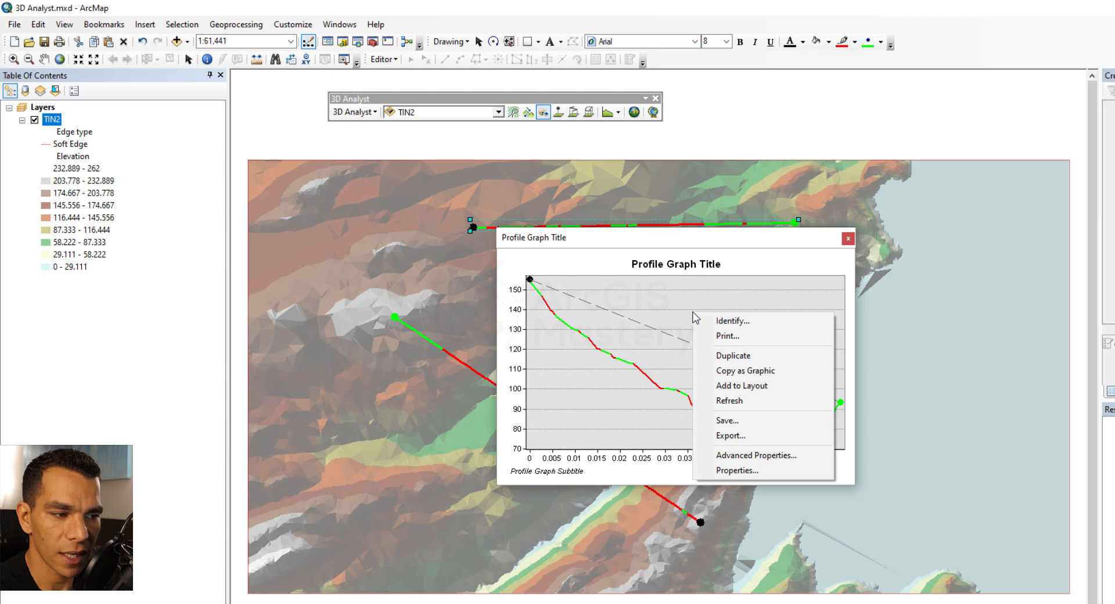
pyautogui.click(748, 372)
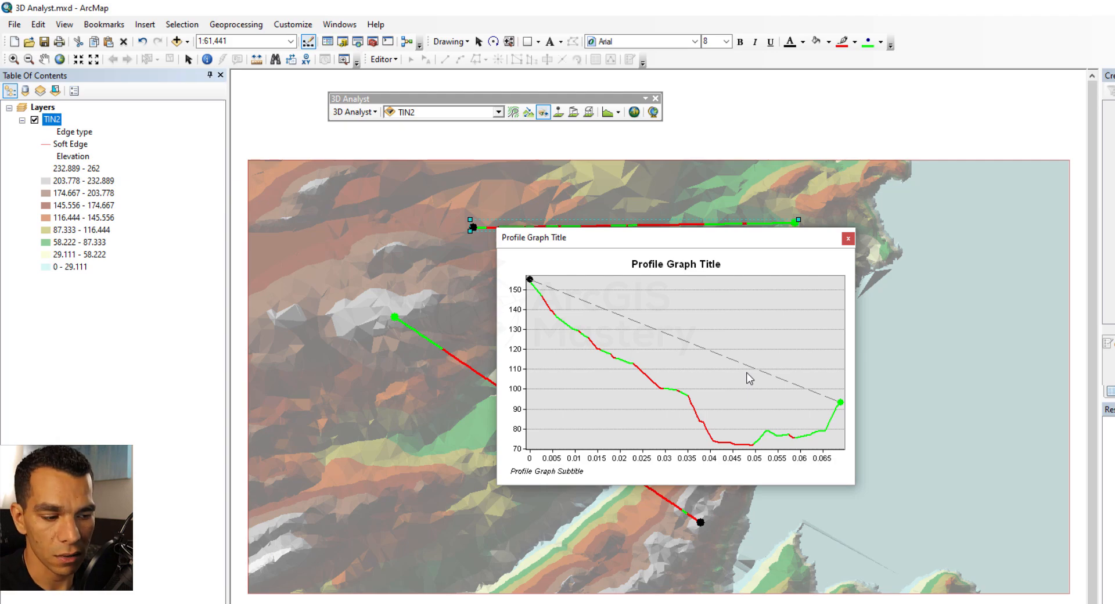
pyautogui.hotkey('alt', 'Tab')
pyautogui.hotkey('ctrl', 'v')
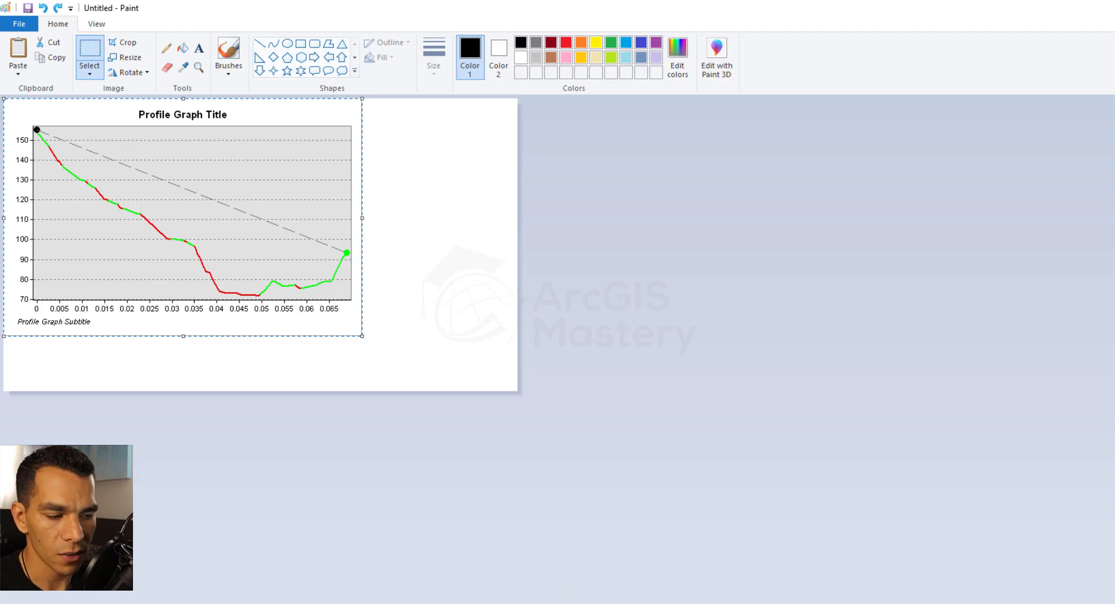
pyautogui.hotkey('alt', 'Tab')
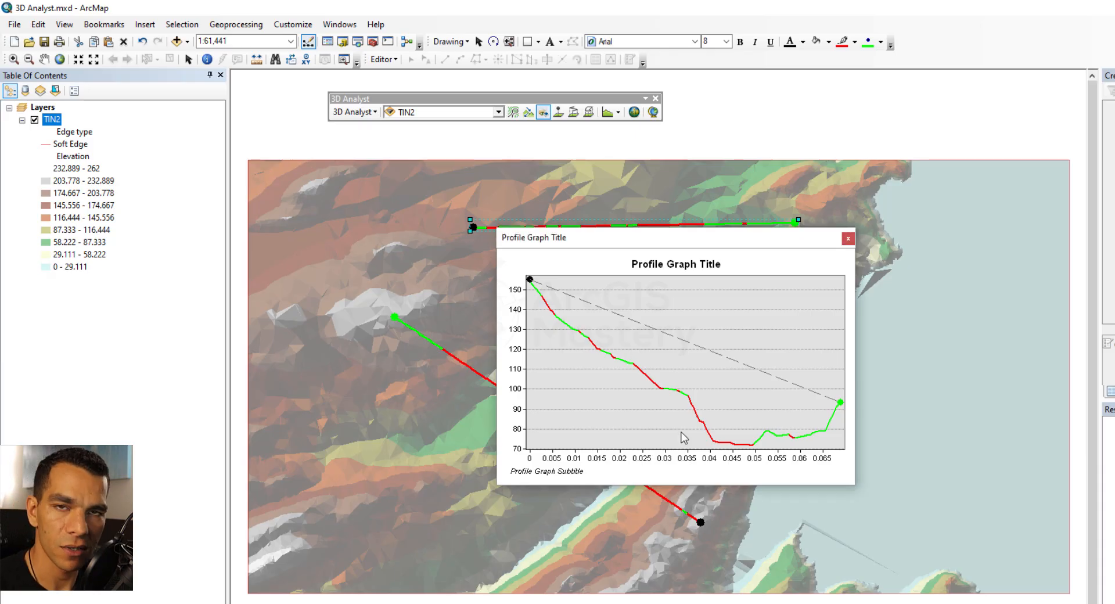
# Open the profile graph's Export dialog and close it without exporting
pyautogui.rightClick(676, 345)
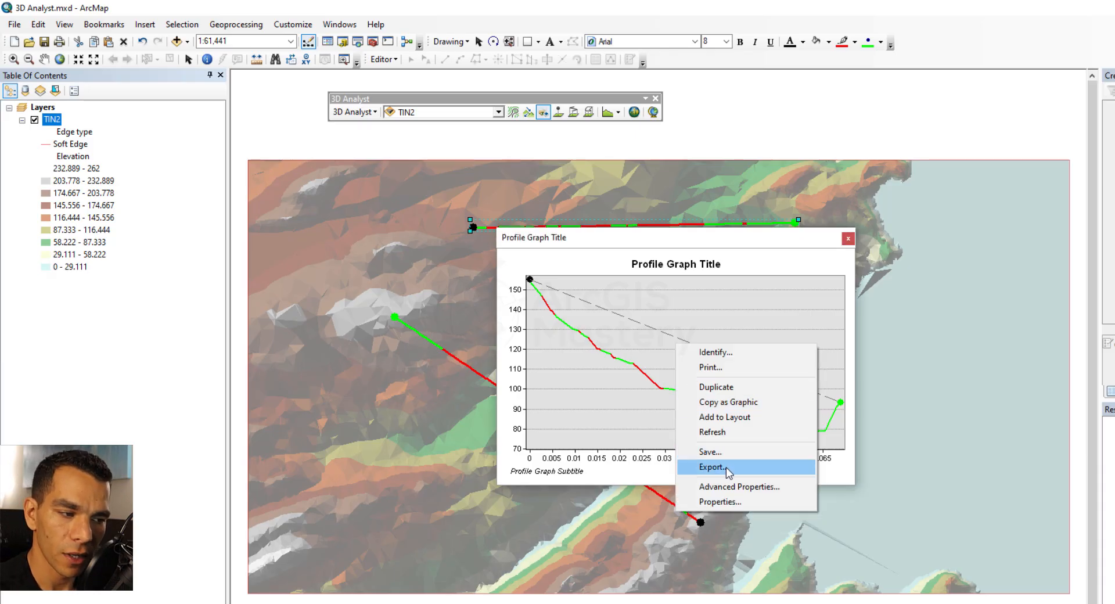
pyautogui.click(726, 467)
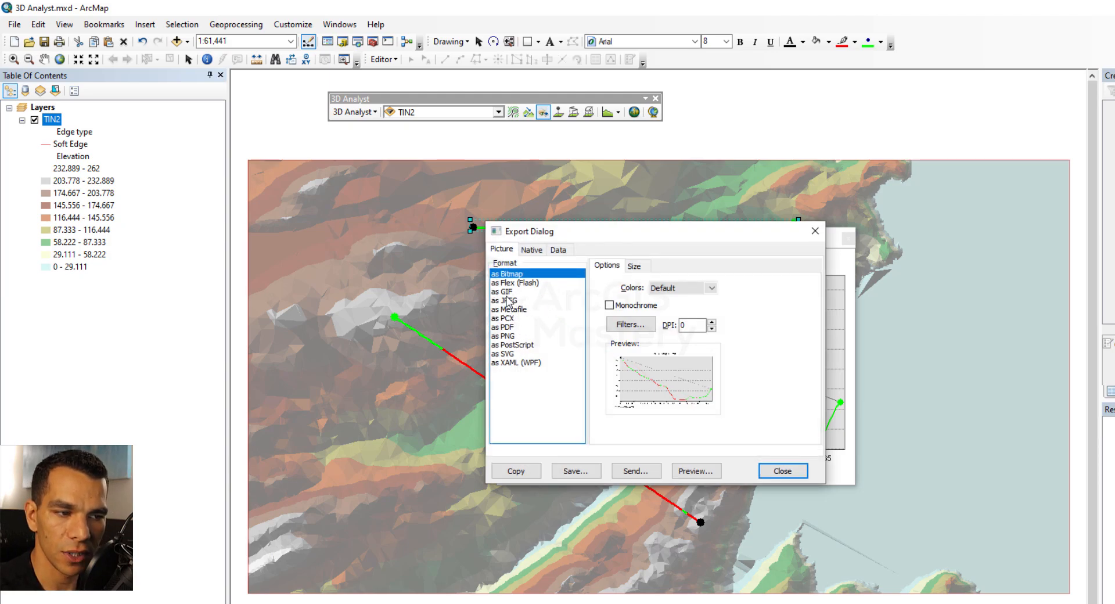
pyautogui.click(792, 472)
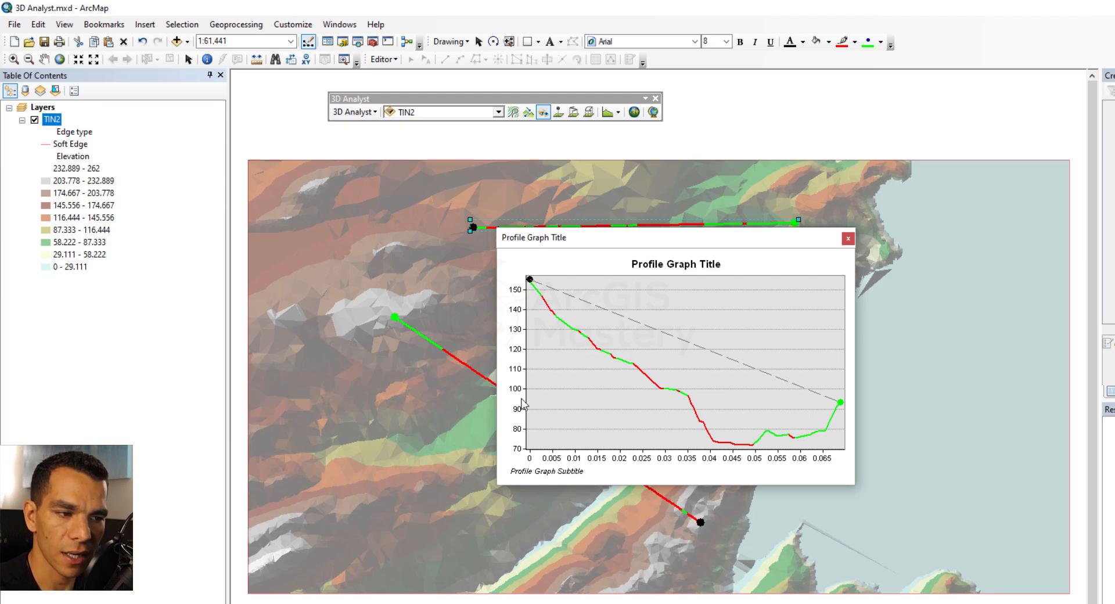
# Dismiss the graph's context menu and close the profile graph window
pyautogui.rightClick(631, 348)
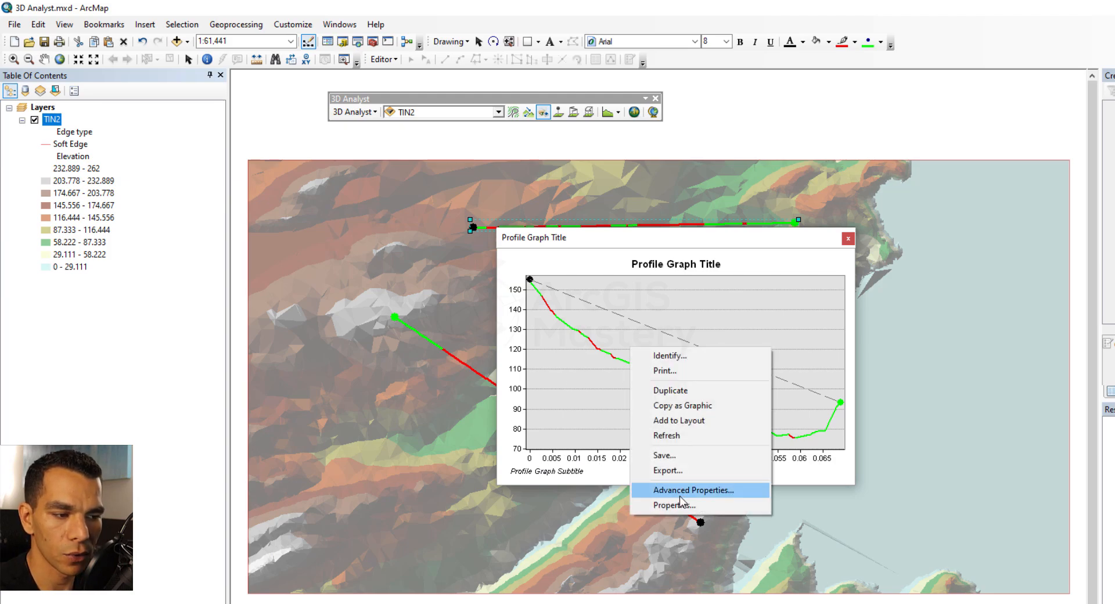
pyautogui.click(620, 240)
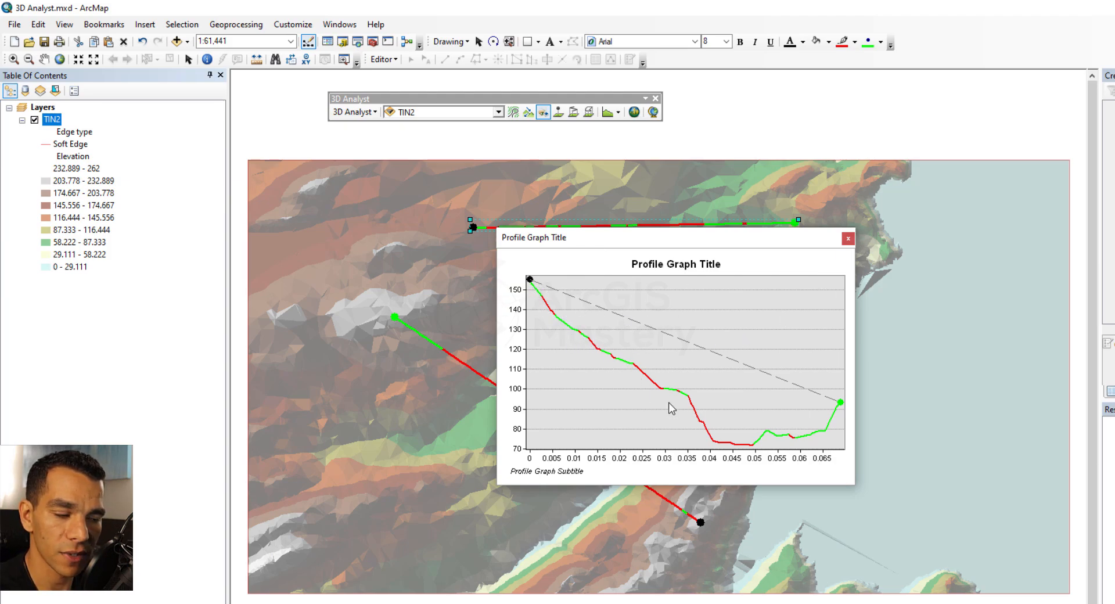
pyautogui.click(848, 238)
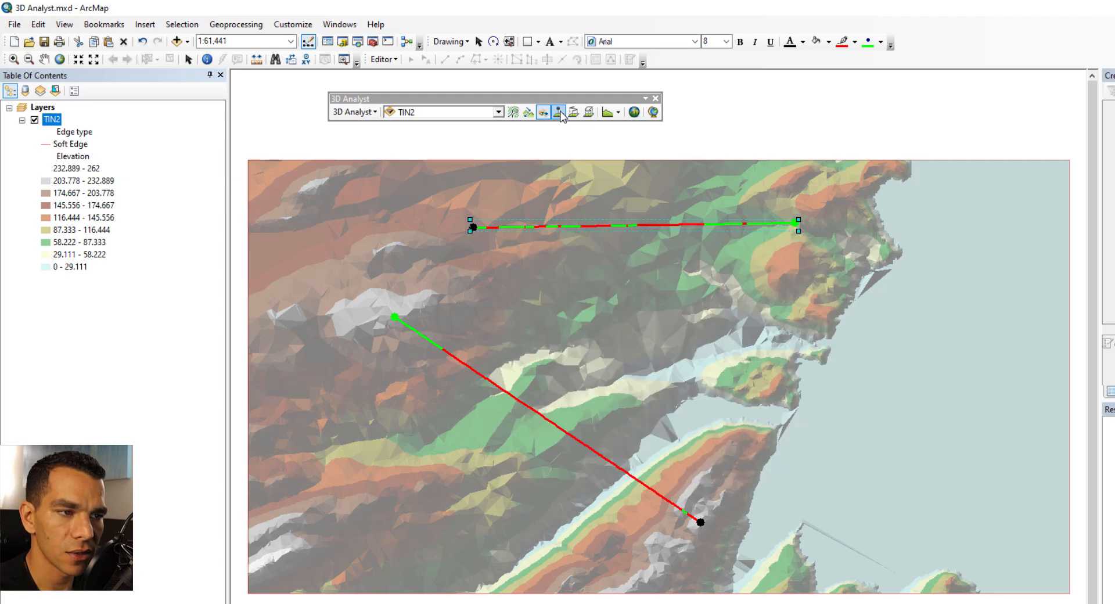
# Interpolate three 3D points on the western hills of the TIN surface with the Interpolate Point tool
pyautogui.click(558, 112)
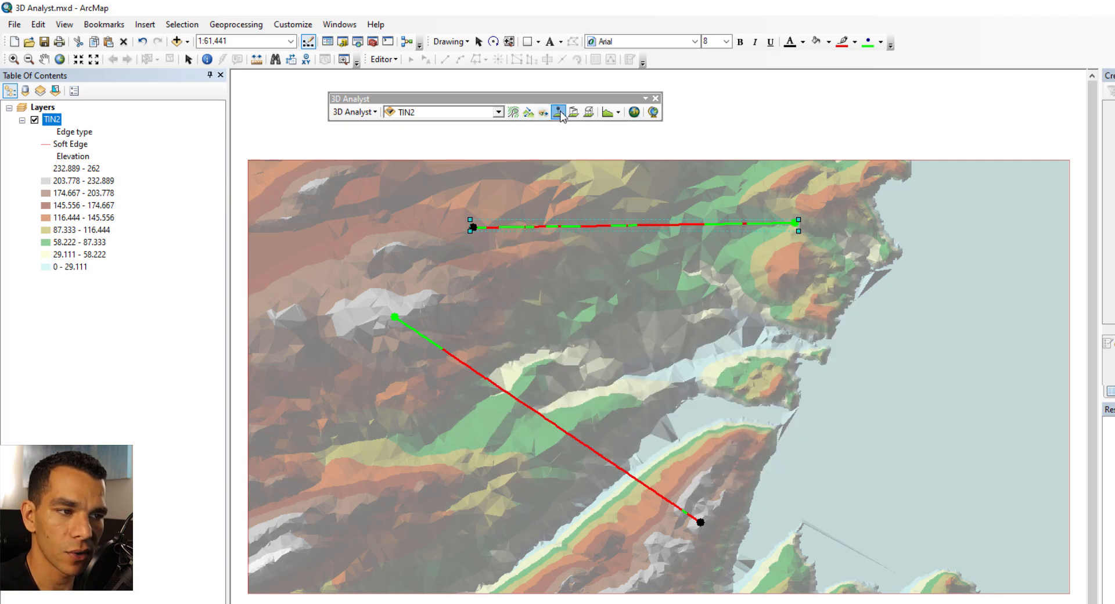
pyautogui.click(526, 279)
pyautogui.click(409, 280)
pyautogui.click(337, 231)
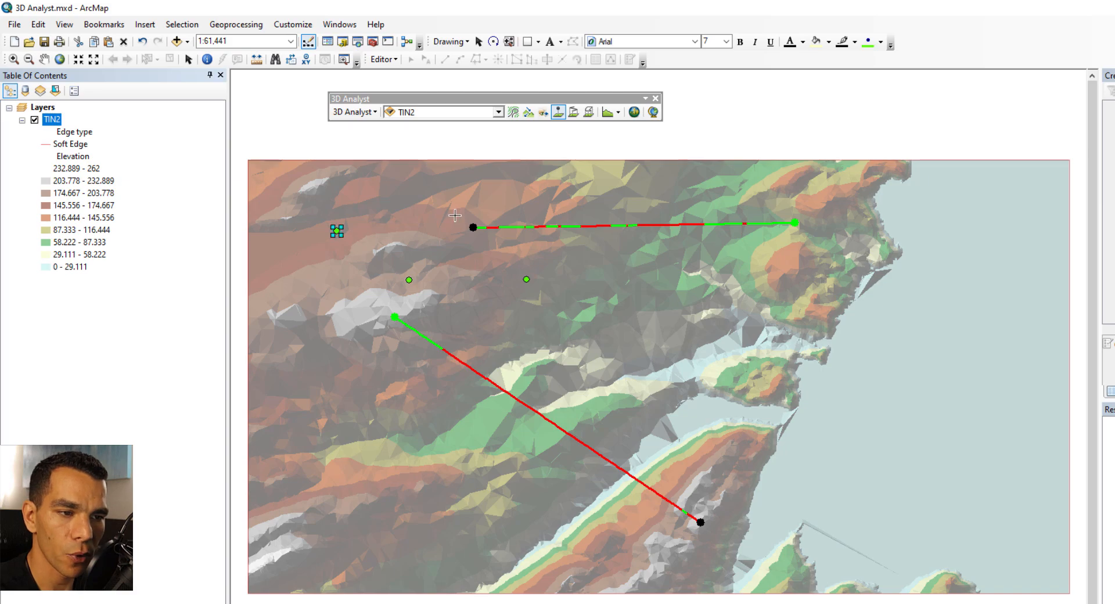
# Interpolate a 3D zigzag line across the central part of the surface with the Interpolate Line tool
pyautogui.click(573, 113)
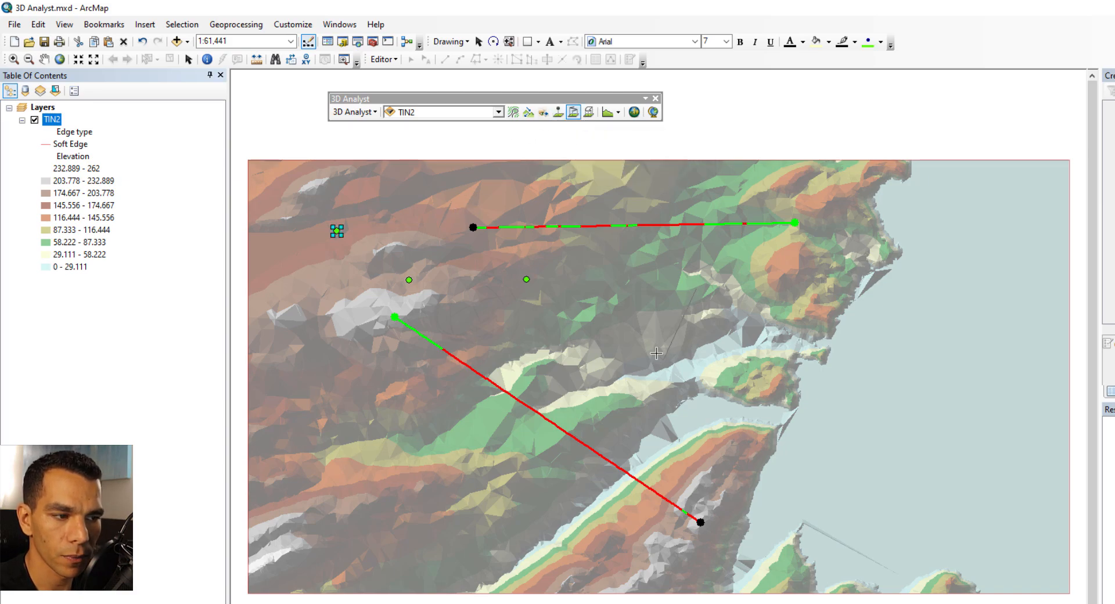
pyautogui.click(534, 345)
pyautogui.click(617, 309)
pyautogui.click(663, 360)
pyautogui.doubleClick(697, 289)
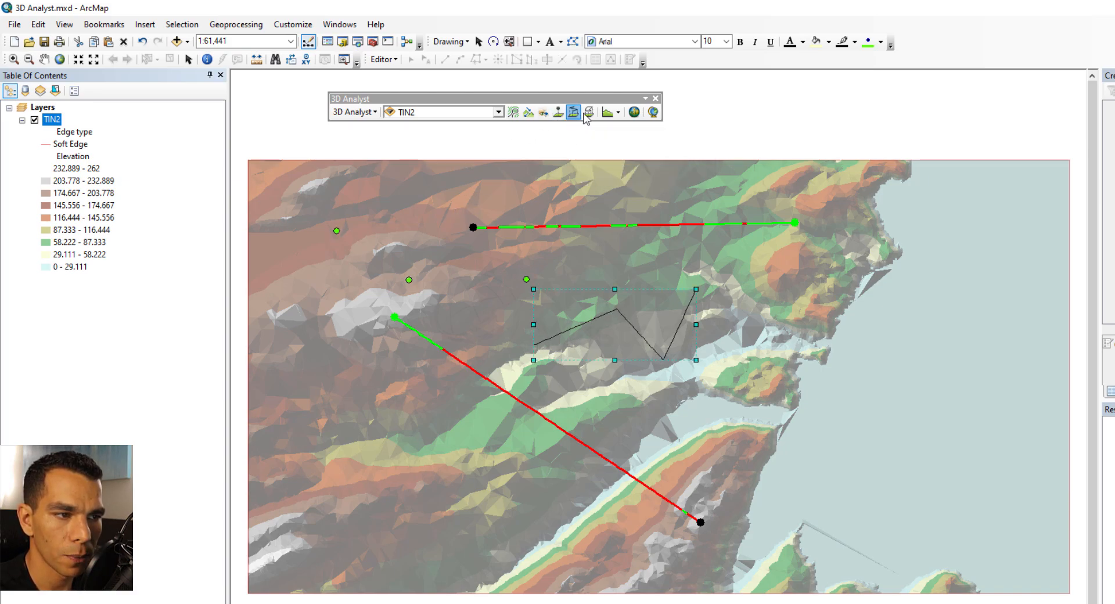
# Interpolate a 3D polygon over the southwestern area with the Interpolate Polygon tool
pyautogui.click(354, 360)
pyautogui.click(410, 377)
pyautogui.click(428, 454)
pyautogui.click(413, 478)
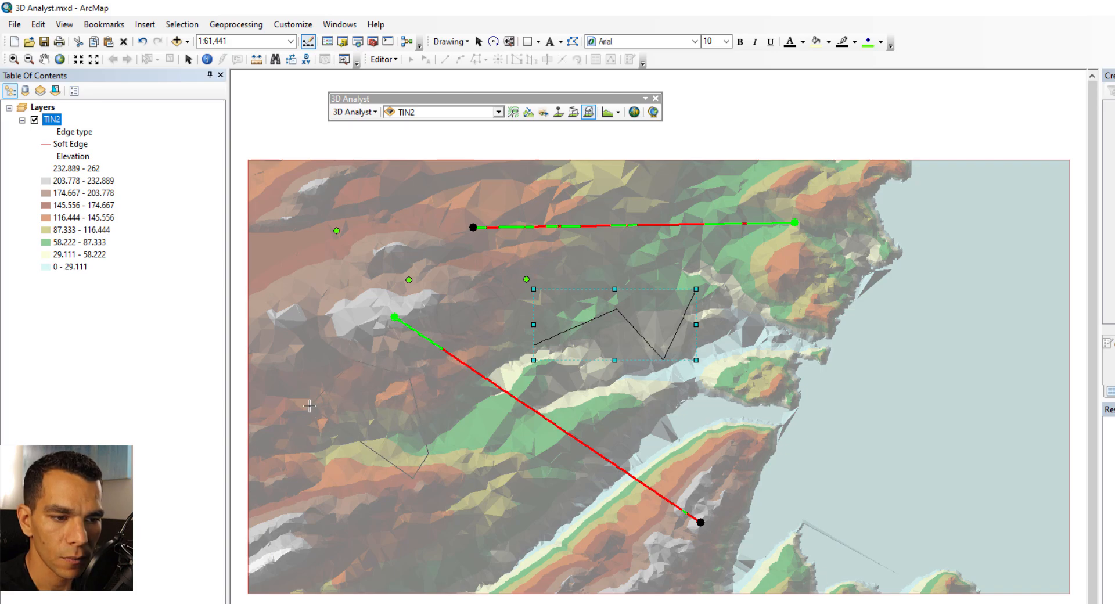
pyautogui.doubleClick(310, 405)
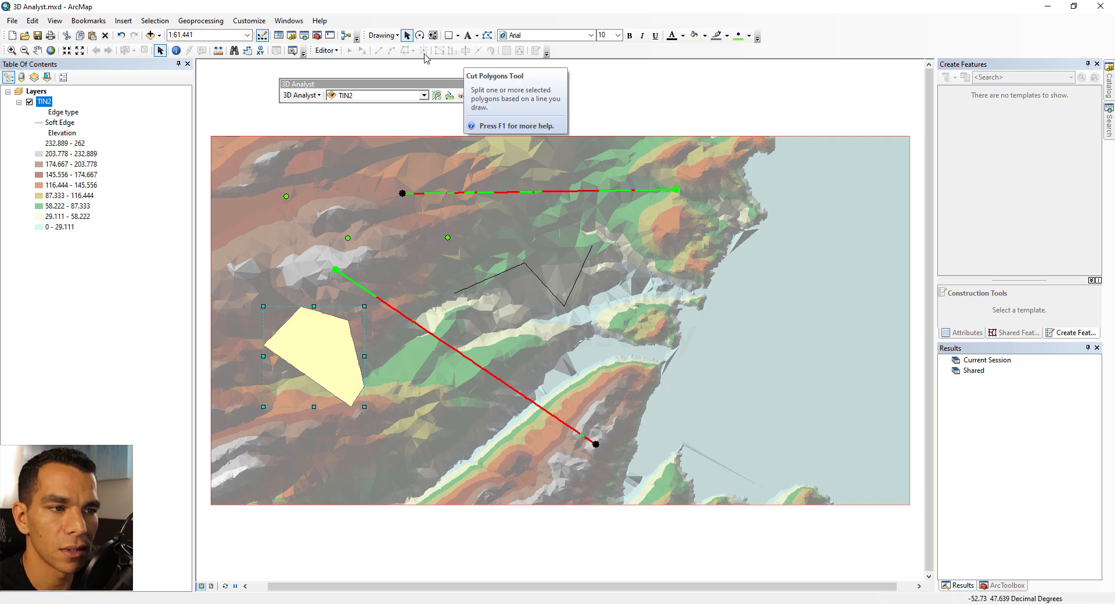
# Select and delete all drawn graphics on the map and close the 3D Analyst toolbar
pyautogui.moveTo(241, 160); pyautogui.dragTo(715, 480)
pyautogui.press('Delete')
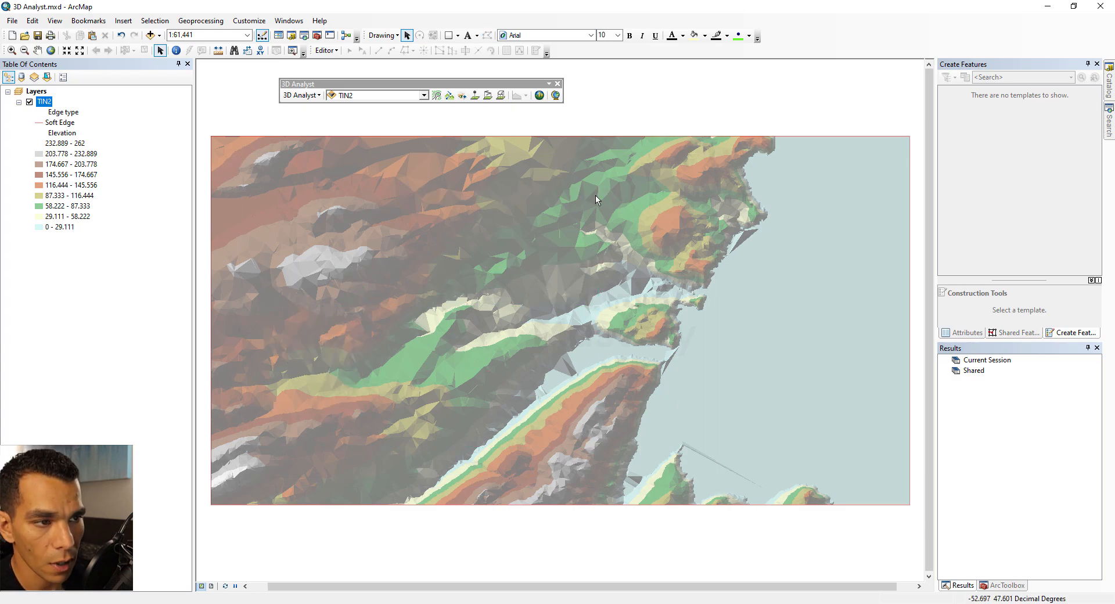
pyautogui.click(557, 84)
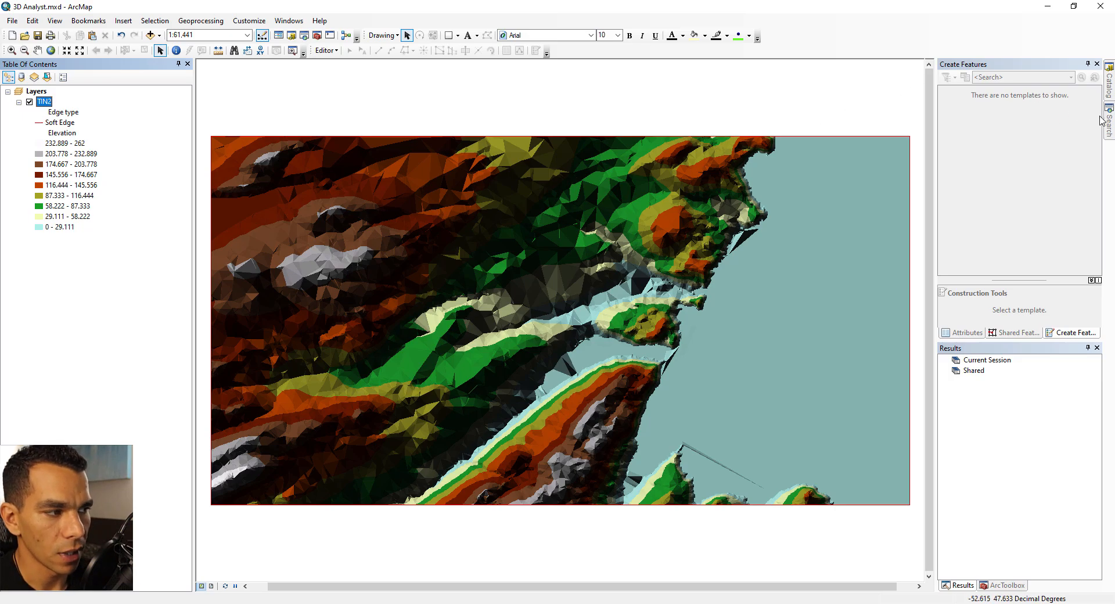
# Search the tools for contour and open the Surface Contour (3D Analyst) tool
pyautogui.click(1108, 122)
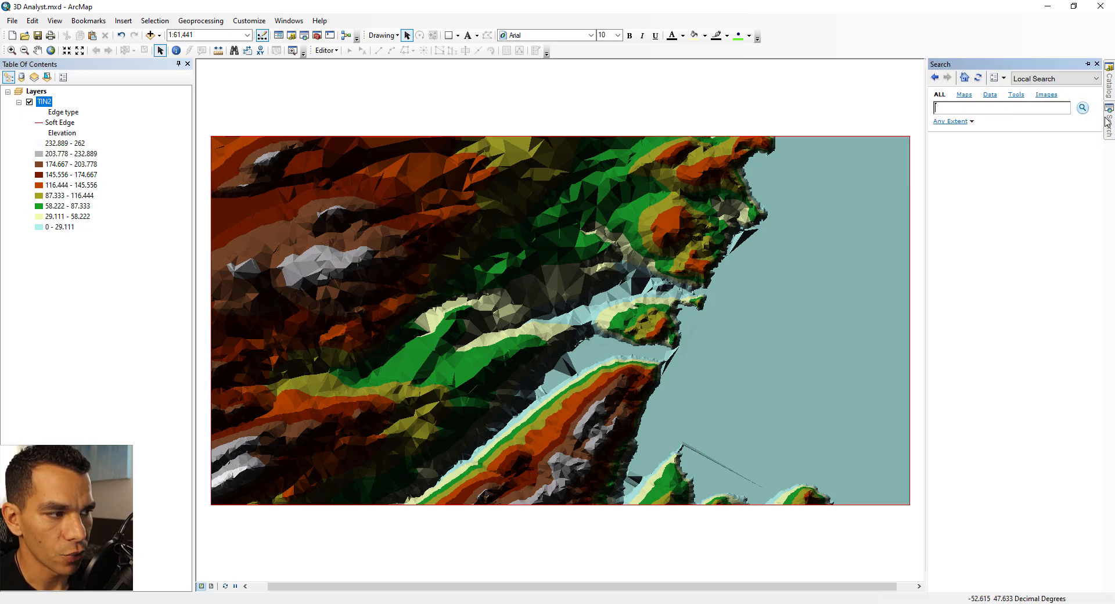
pyautogui.write('contour')
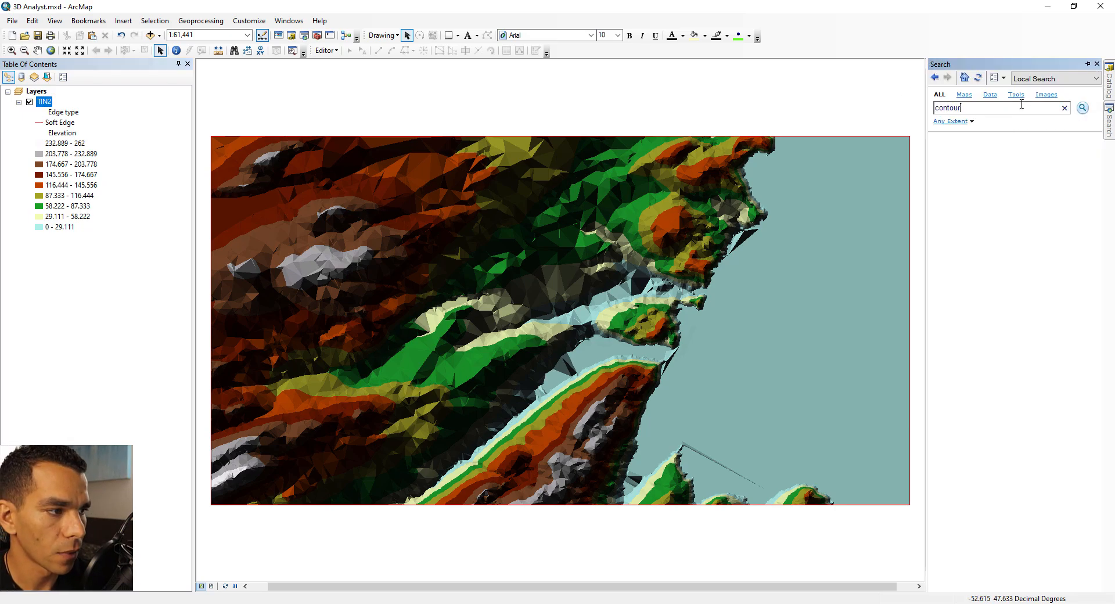
pyautogui.press('Return')
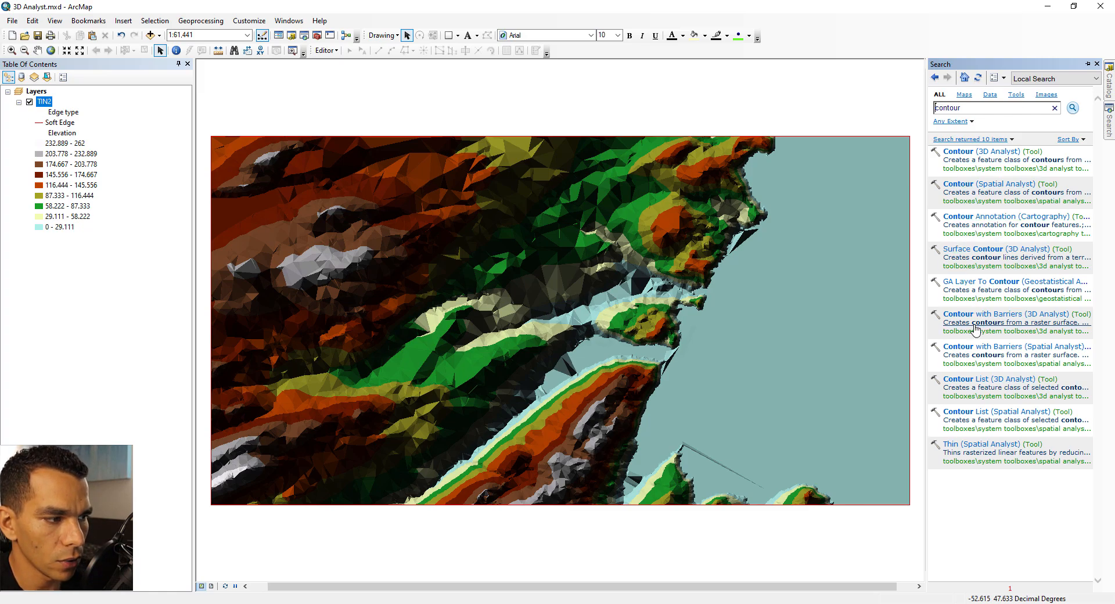
pyautogui.click(974, 255)
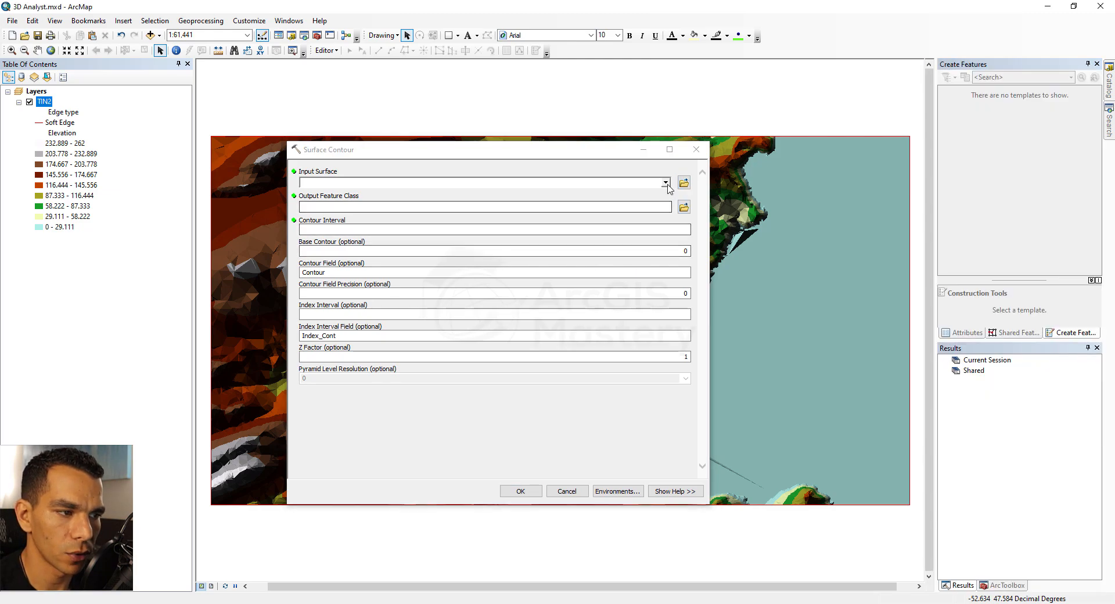
# Run Surface Contour on TIN2 with a contour interval of 20
pyautogui.click(665, 182)
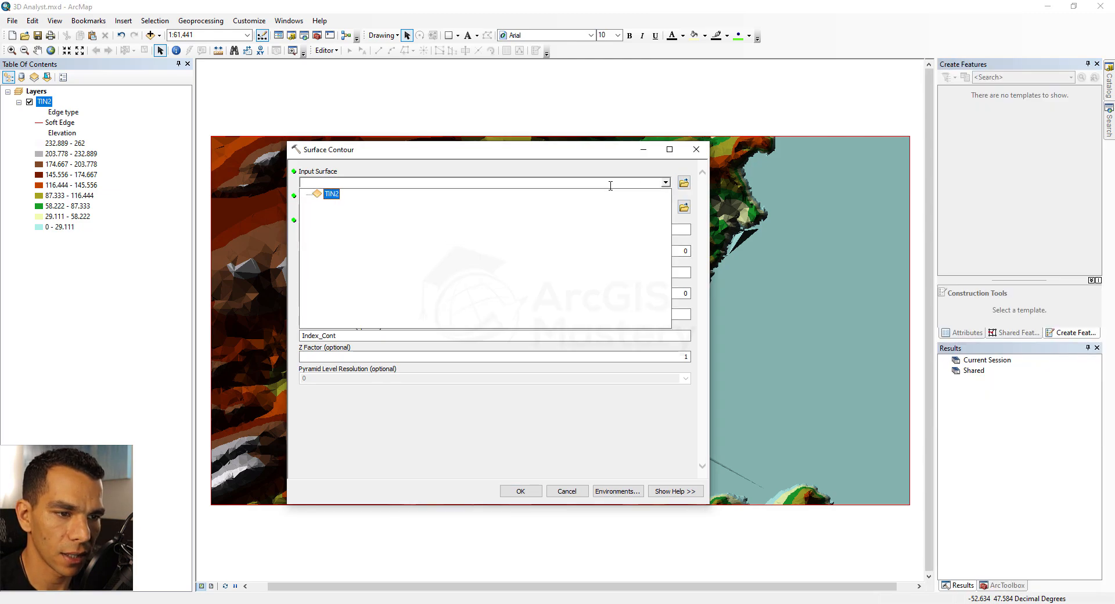
pyautogui.click(331, 195)
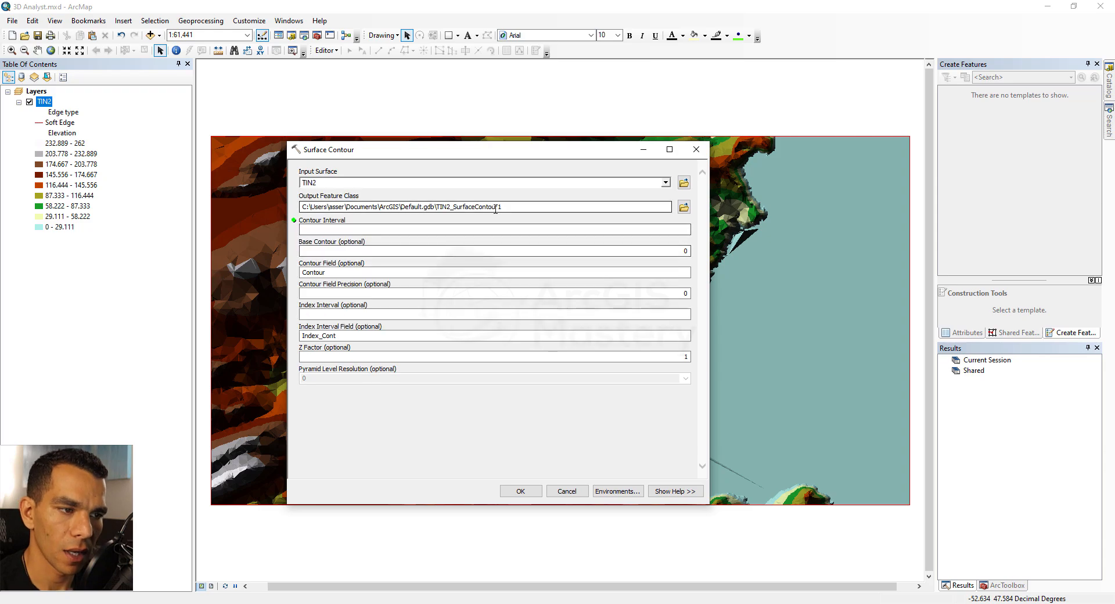
pyautogui.click(473, 228)
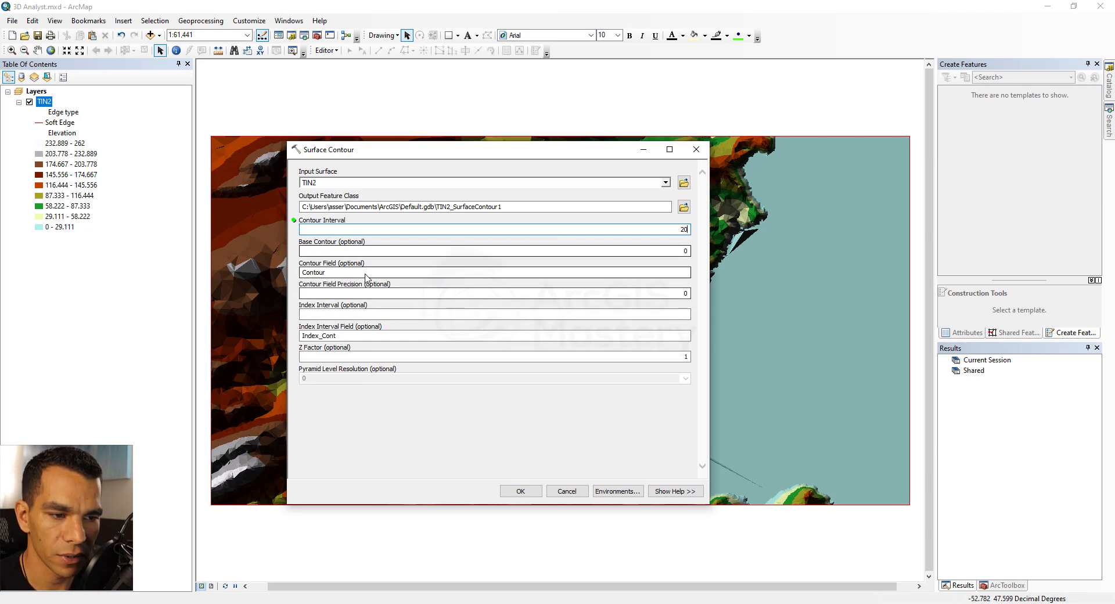
pyautogui.click(520, 491)
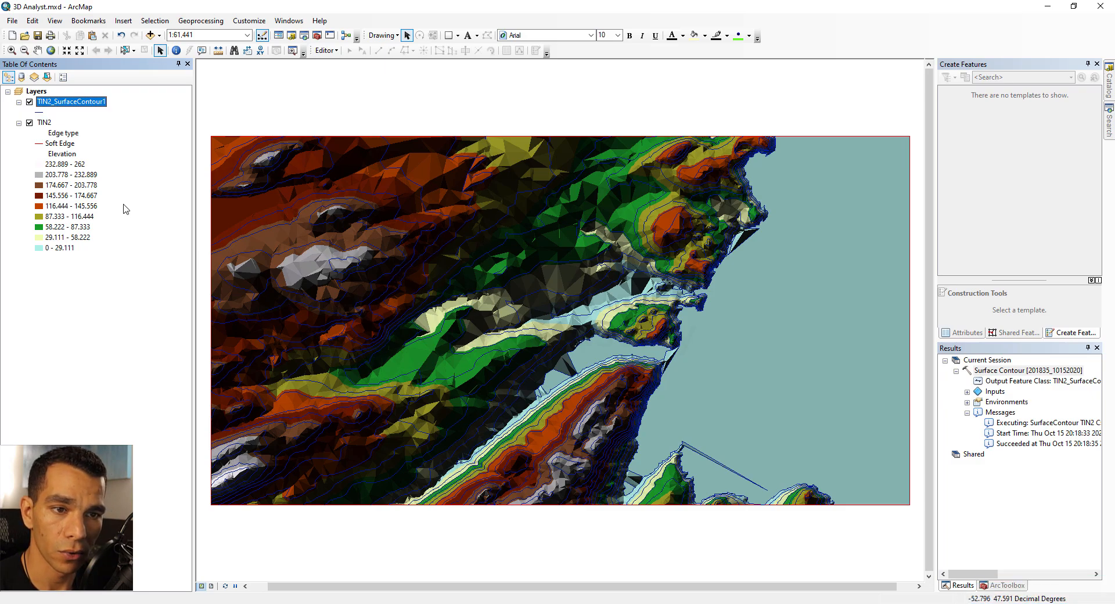
# Hide the TIN2 layer and select the record with OBJECTID 4 in the contour layer's attribute table
pyautogui.click(29, 123)
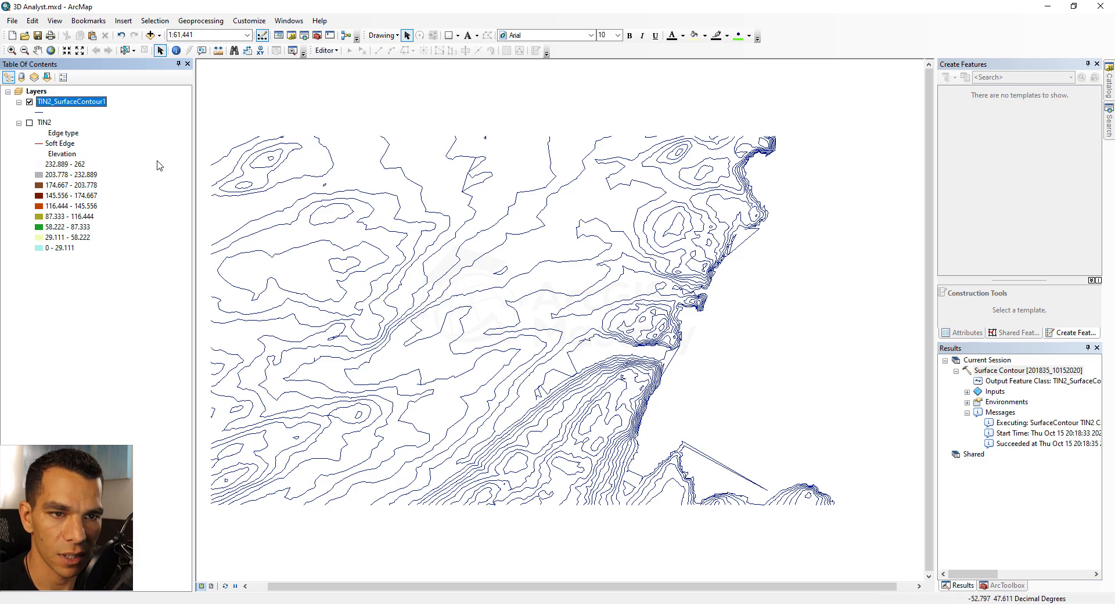
pyautogui.rightClick(67, 105)
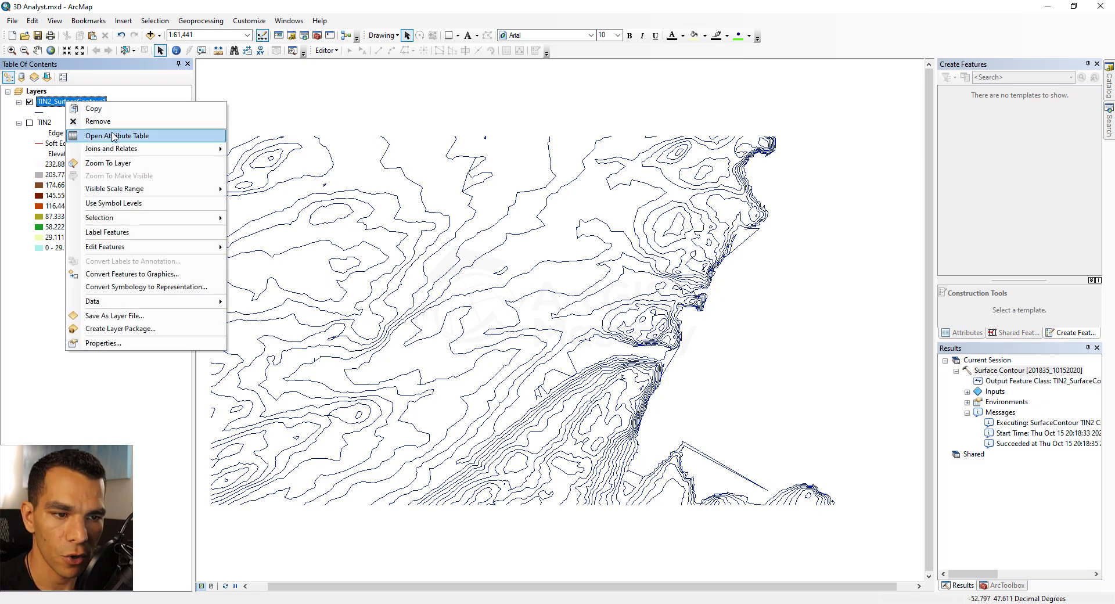
pyautogui.click(96, 131)
pyautogui.moveTo(385, 445); pyautogui.dragTo(385, 394)
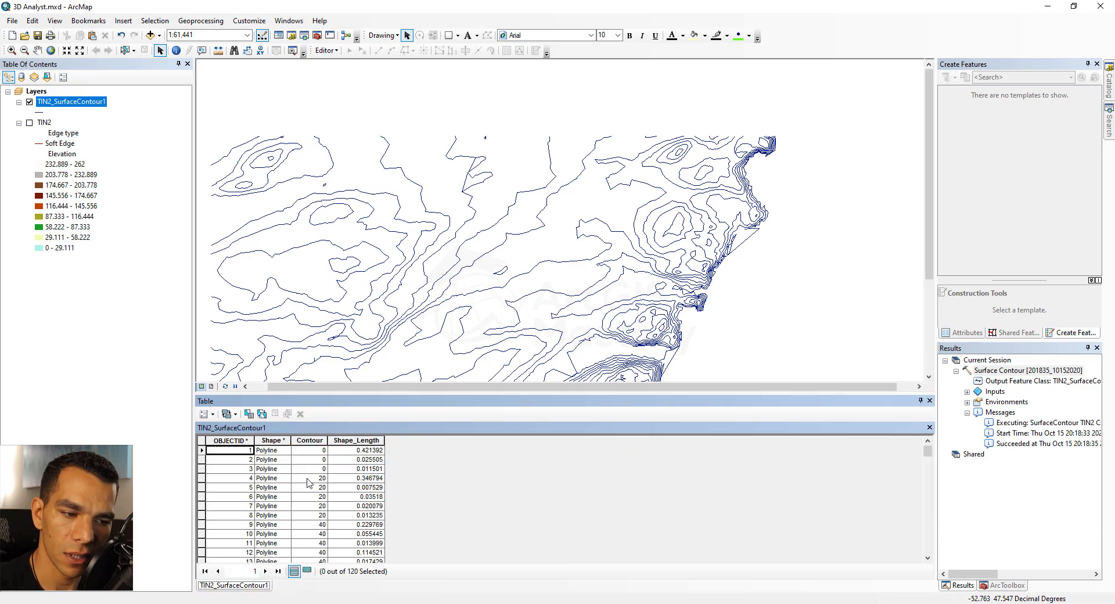
pyautogui.click(202, 479)
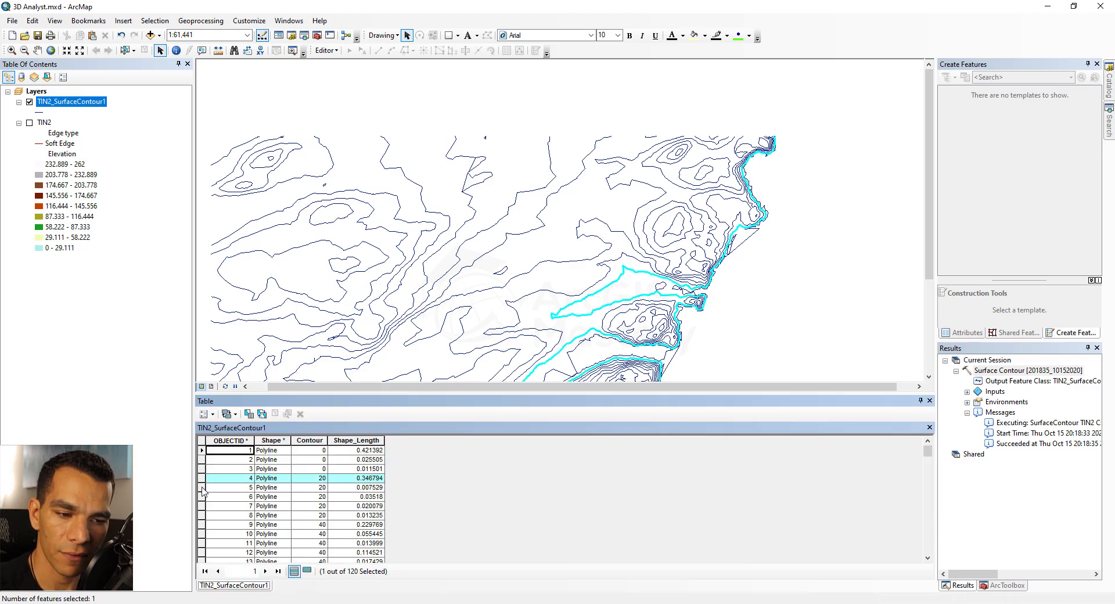
# Select several contour records in turn and scroll through the contour layer's attribute table to its end
pyautogui.click(202, 488)
pyautogui.click(202, 496)
pyautogui.click(202, 506)
pyautogui.click(202, 515)
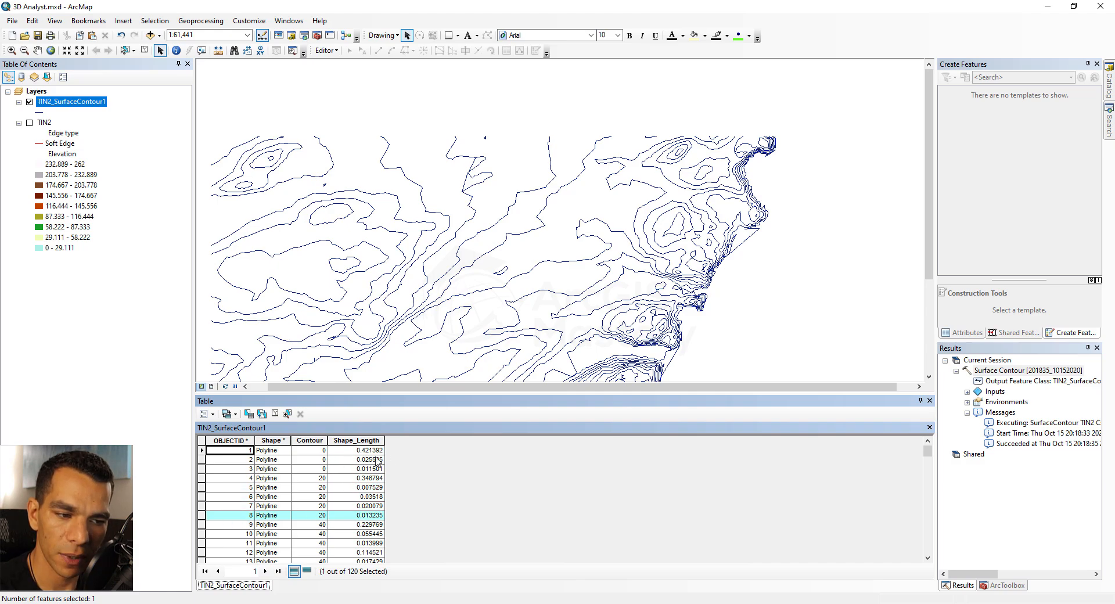
pyautogui.scroll(-2, 317, 469)
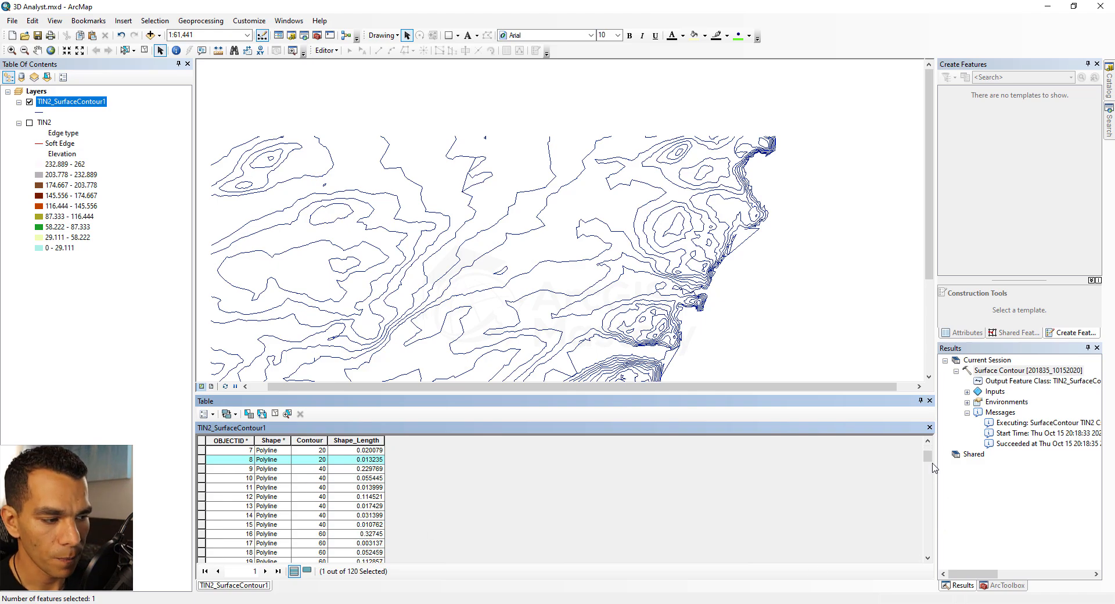
pyautogui.moveTo(933, 465); pyautogui.dragTo(931, 568)
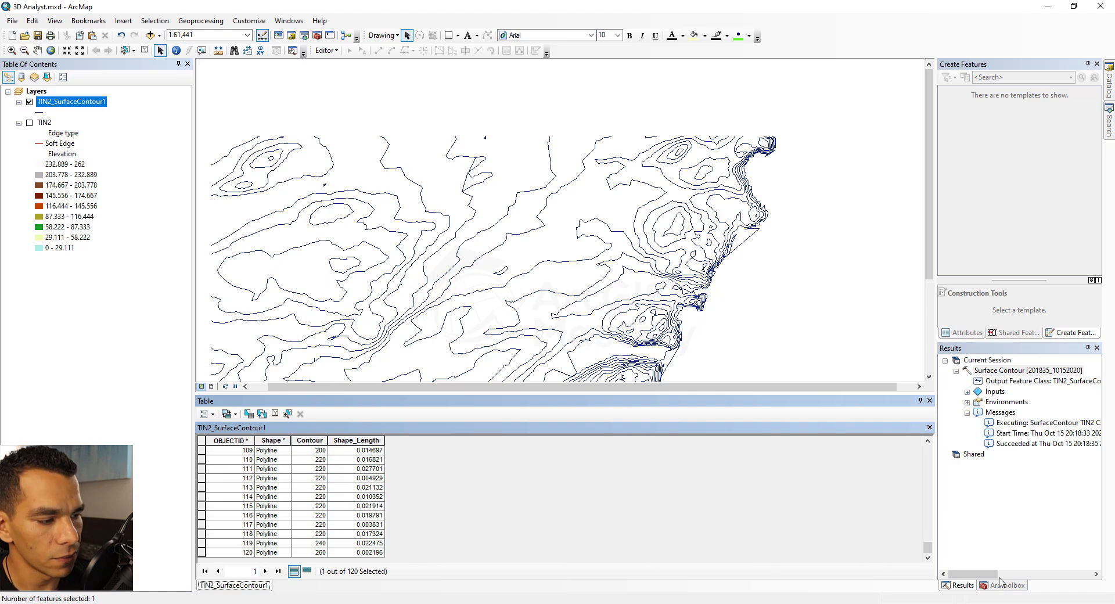
# Search the tools for dissolve and open the Dissolve tool
pyautogui.click(1109, 121)
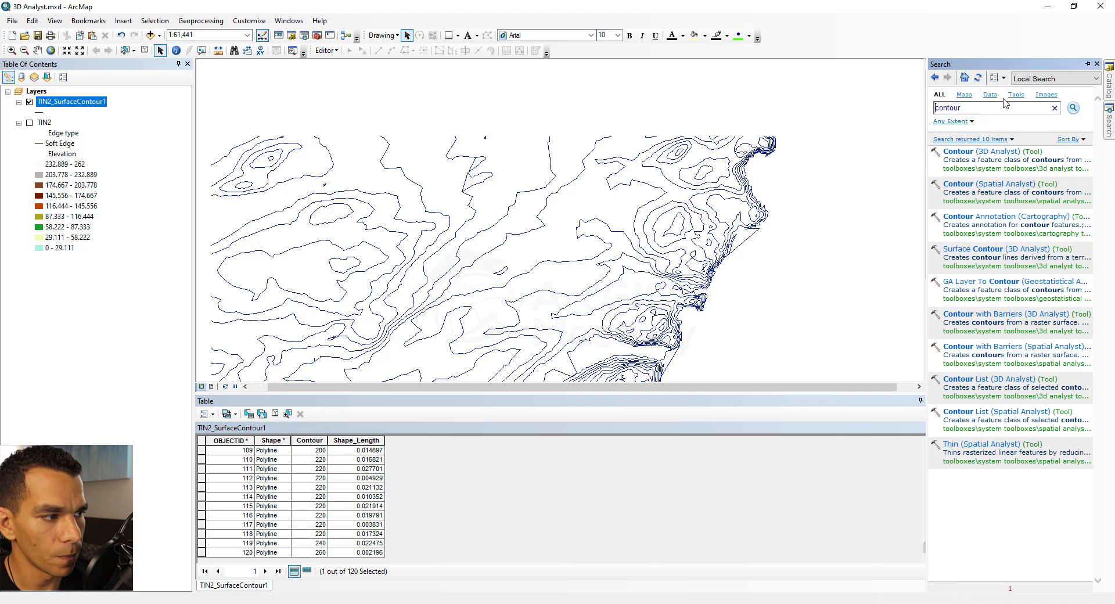
pyautogui.doubleClick(970, 108)
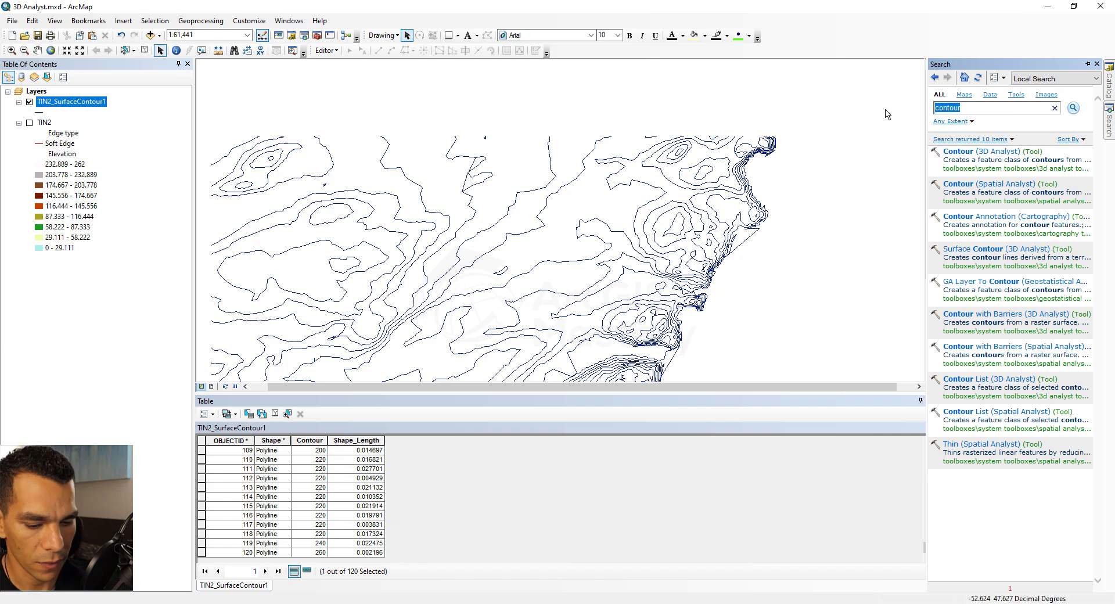
pyautogui.write('dissolve')
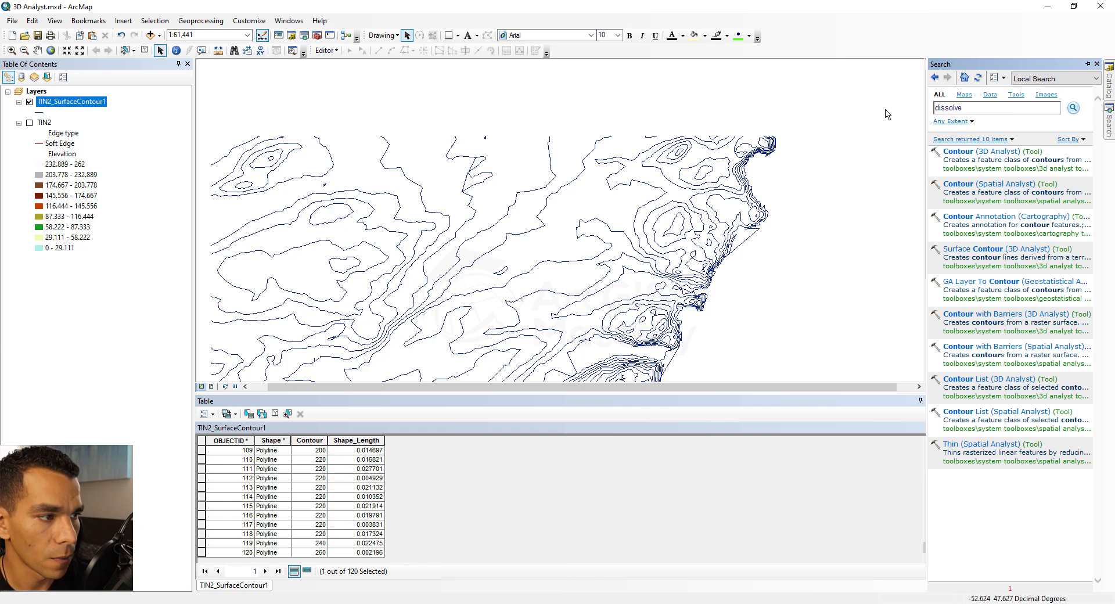
pyautogui.press('Return')
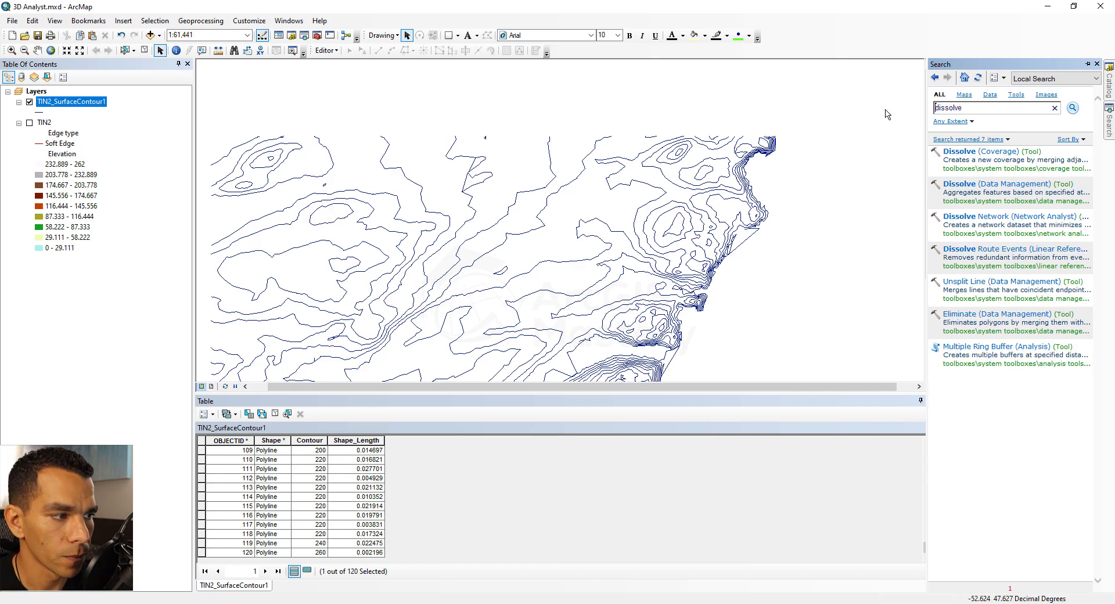
pyautogui.click(210, 23)
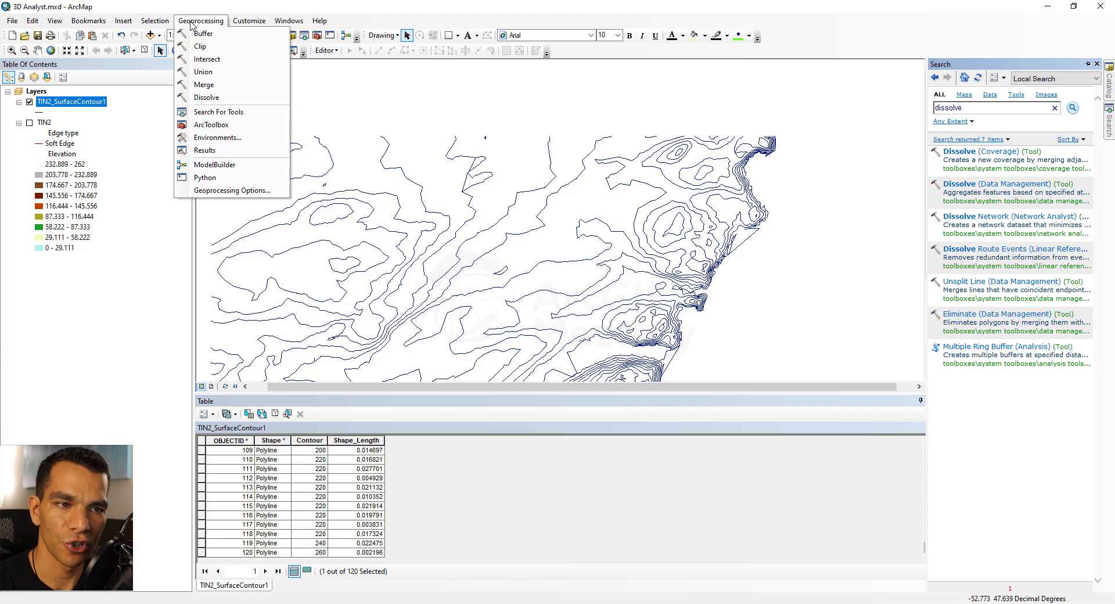
pyautogui.click(219, 97)
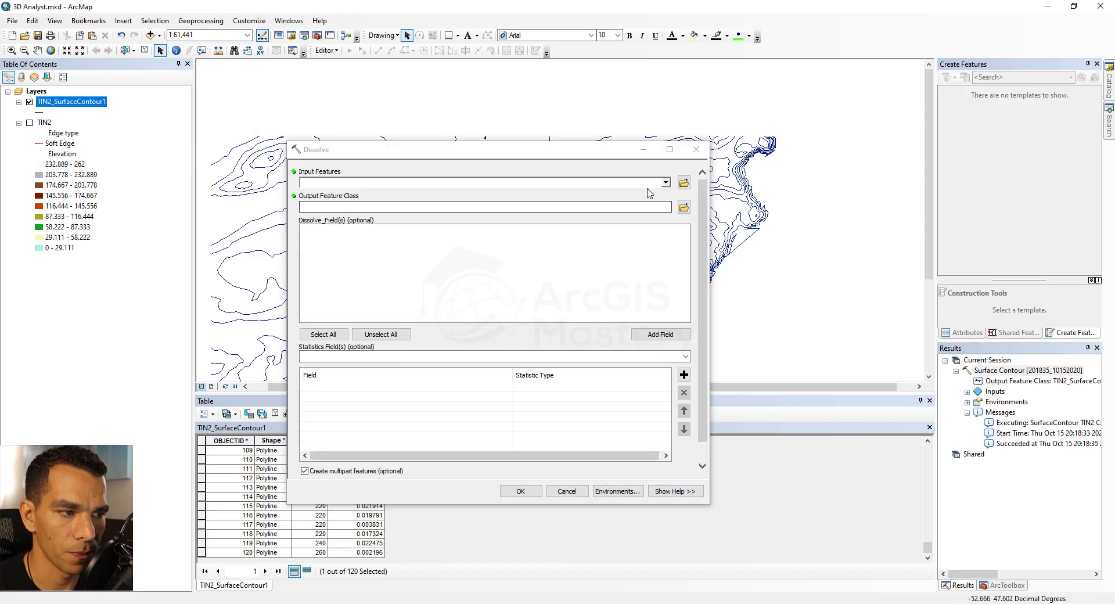
# Set Dissolve's input features to TIN2_SurfaceContour1 and use Contour as the dissolve field
pyautogui.click(665, 183)
pyautogui.click(420, 194)
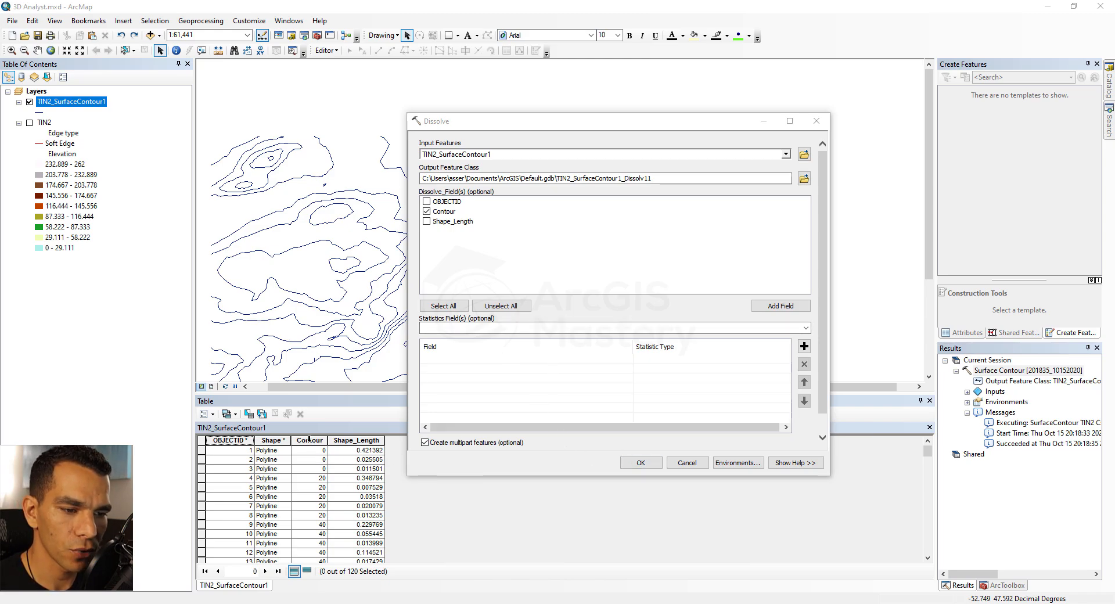
pyautogui.click(309, 440)
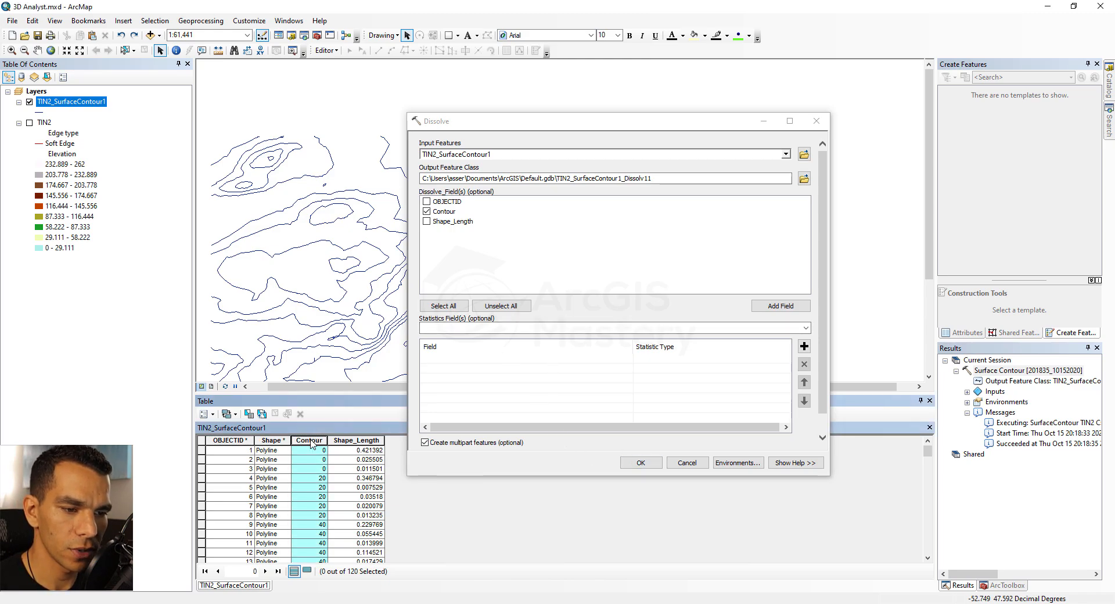
# Select all features of TIN2_SurfaceContour1 and run the Dissolve tool
pyautogui.rightClick(70, 107)
pyautogui.moveTo(145, 224)
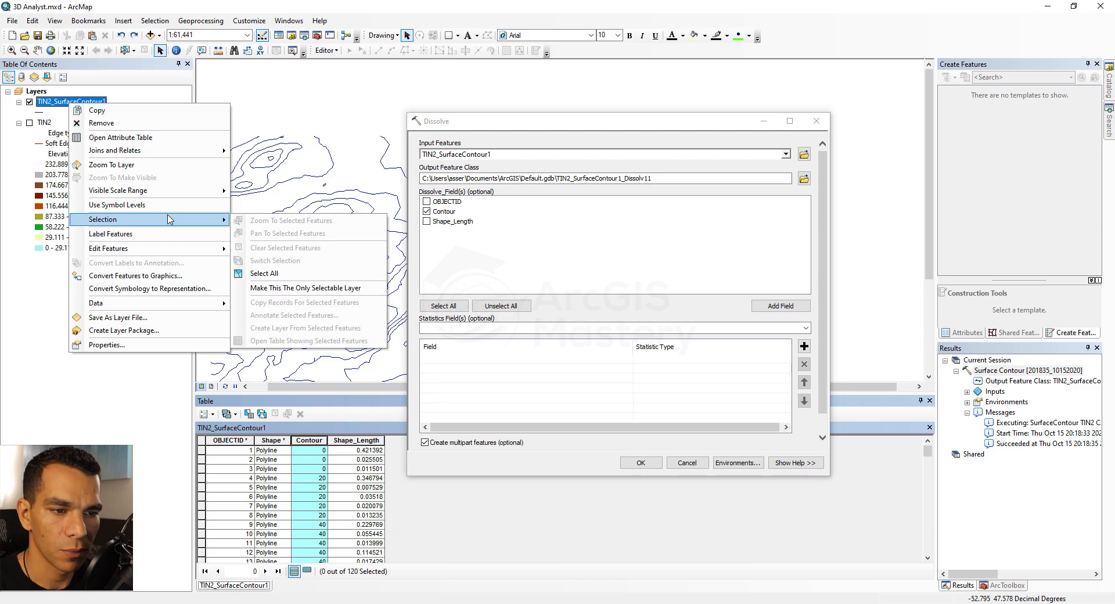
pyautogui.click(264, 273)
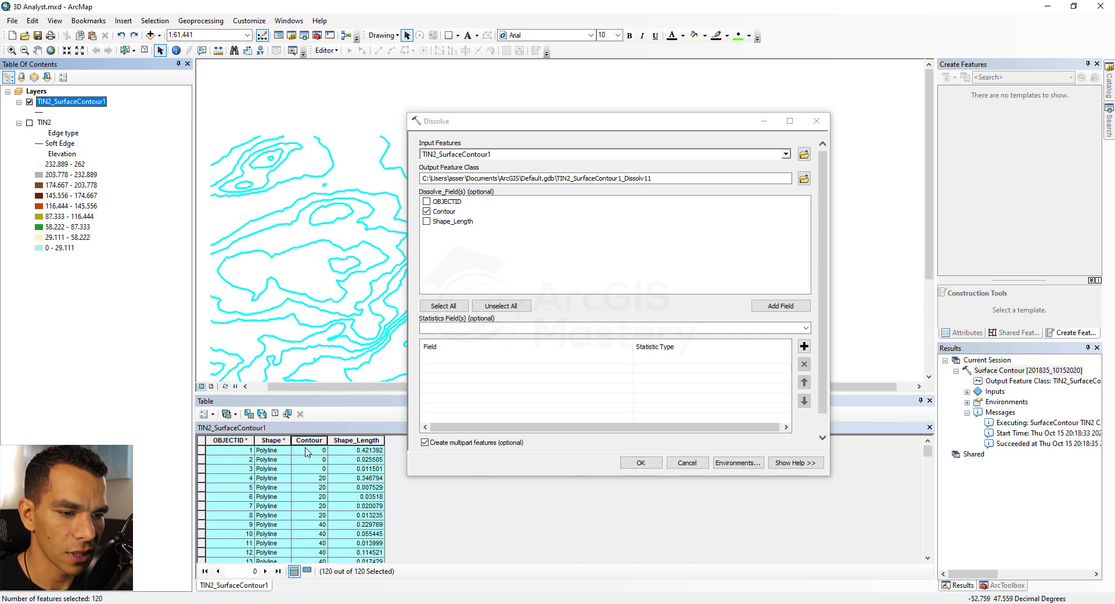
pyautogui.click(644, 466)
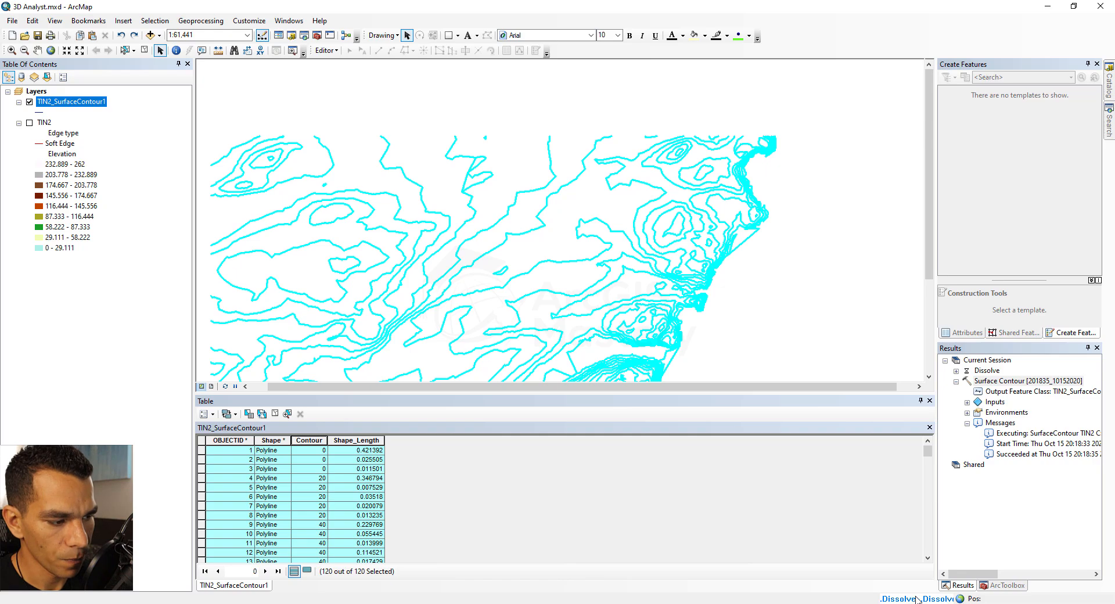
# Open the dissolved layer's attribute table and arrange it in a new vertical tab group beside the original table
pyautogui.click(956, 371)
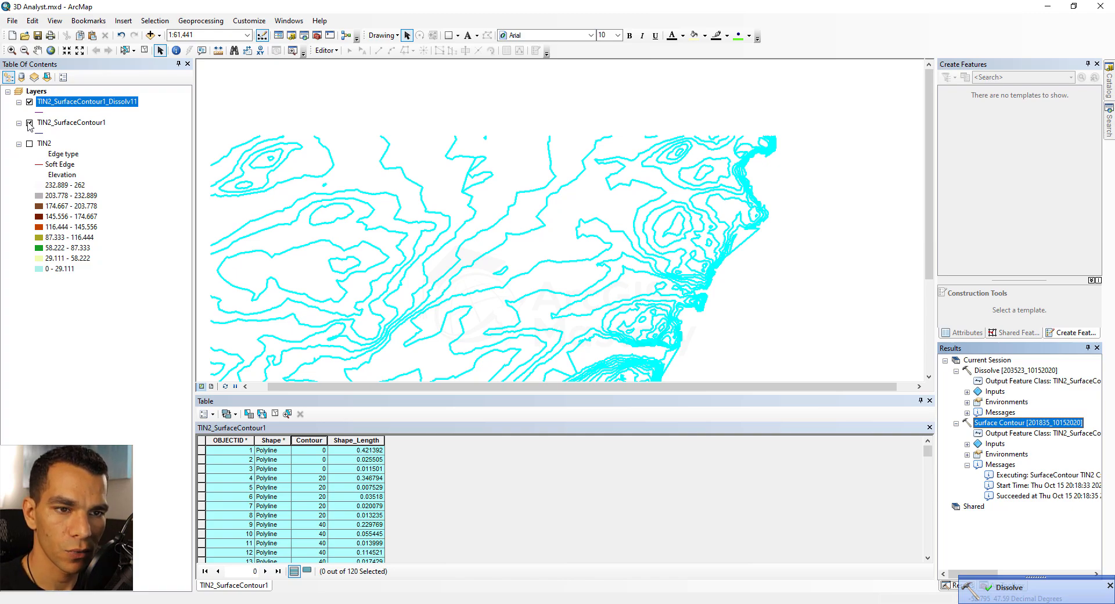
pyautogui.rightClick(54, 108)
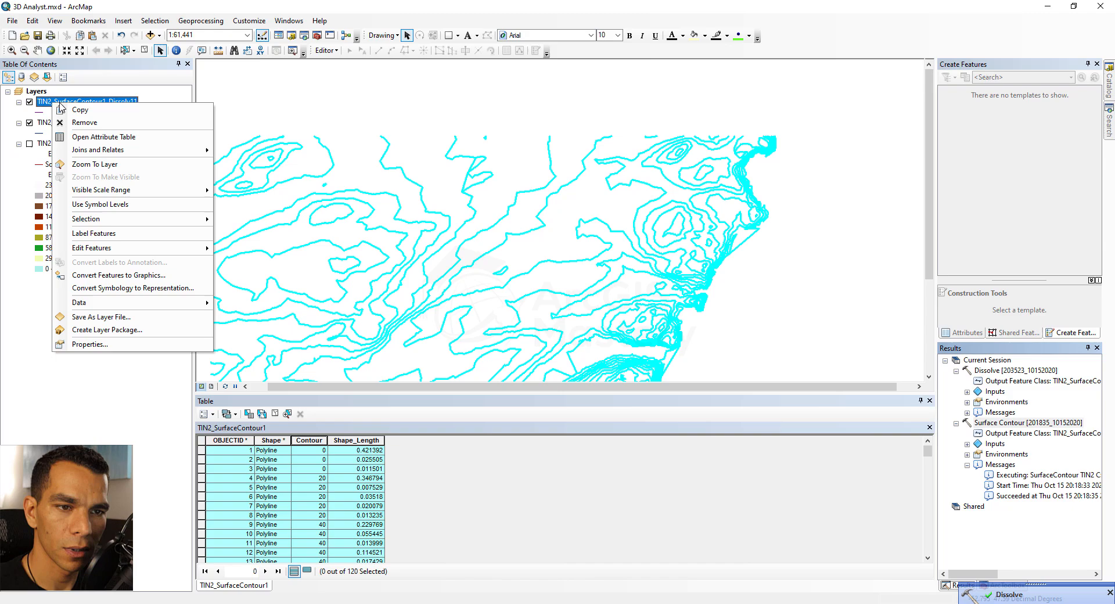
pyautogui.click(102, 138)
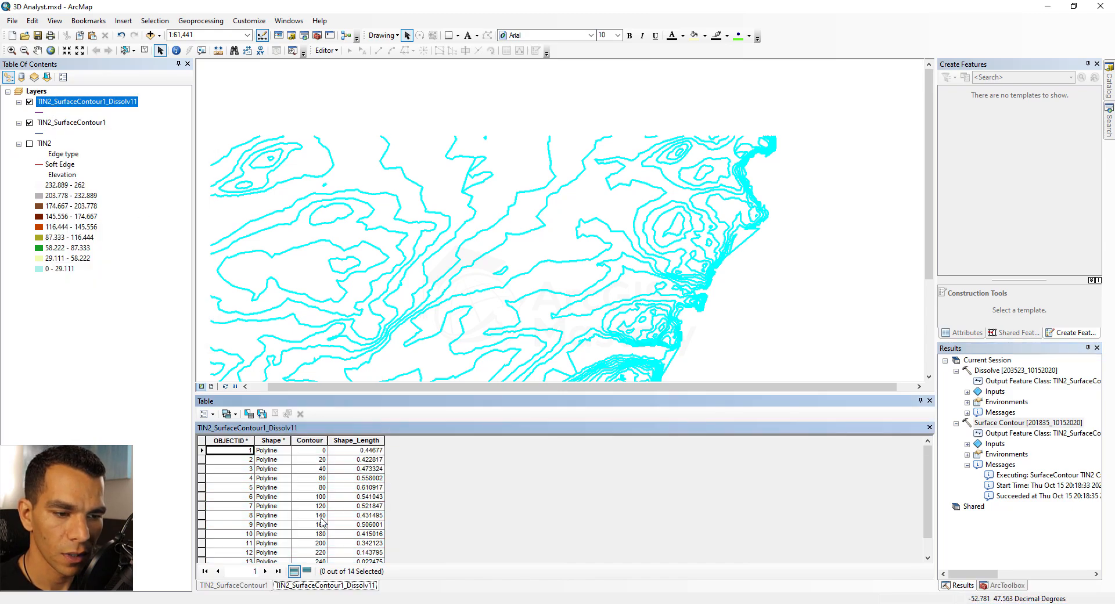
pyautogui.click(236, 414)
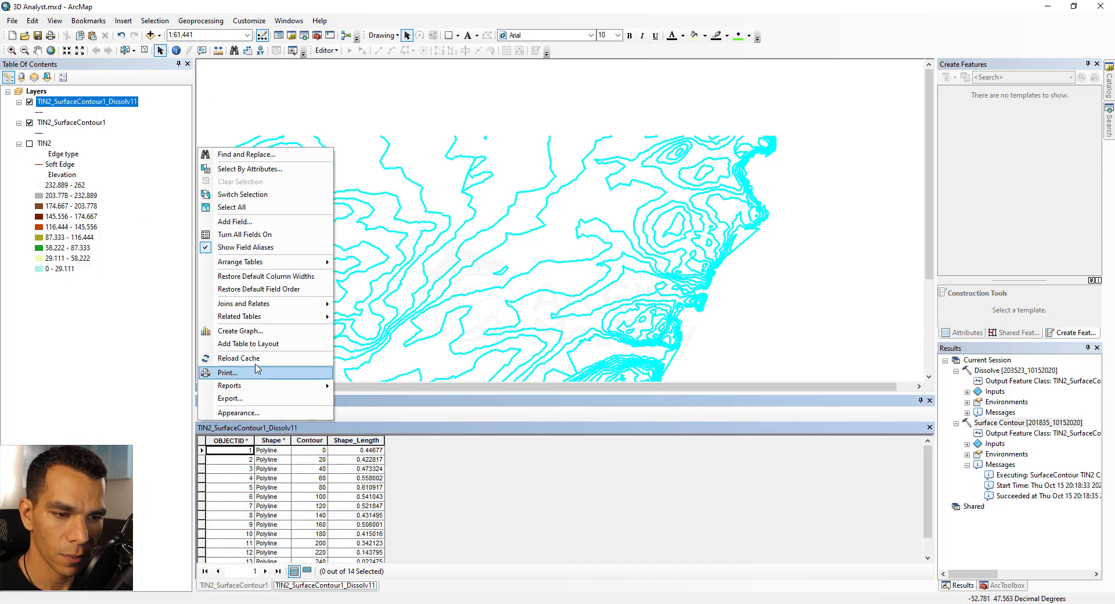
pyautogui.moveTo(278, 262)
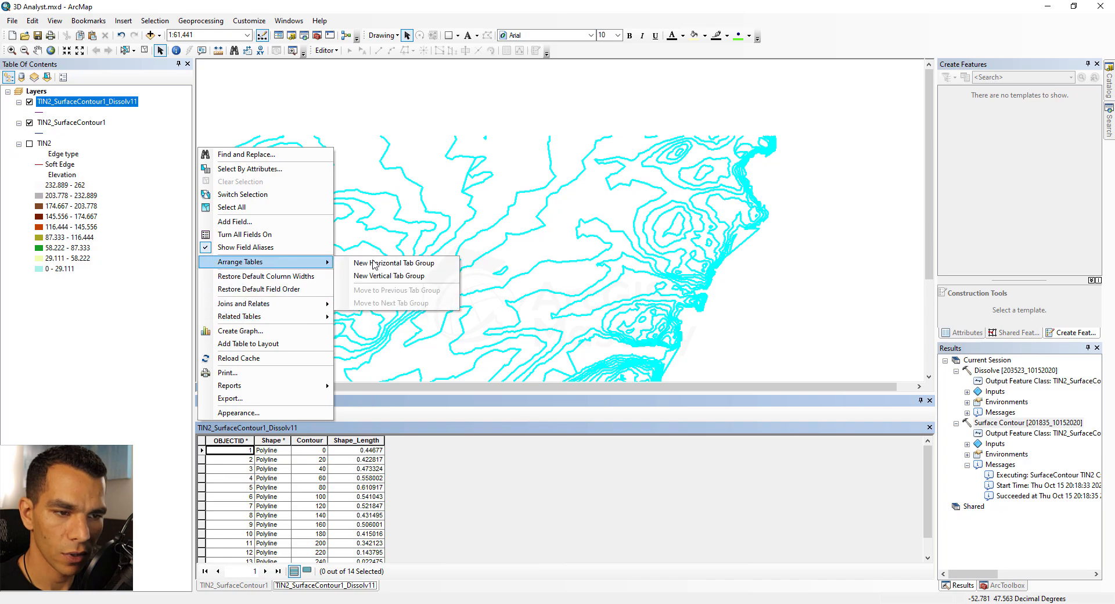
pyautogui.click(405, 277)
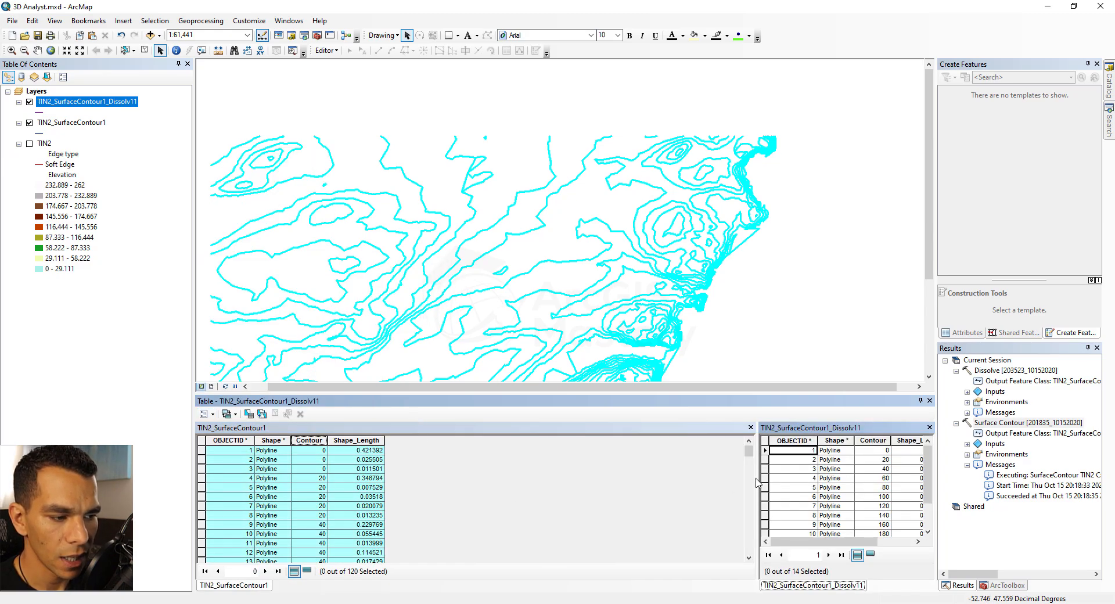
pyautogui.moveTo(758, 477); pyautogui.dragTo(518, 475)
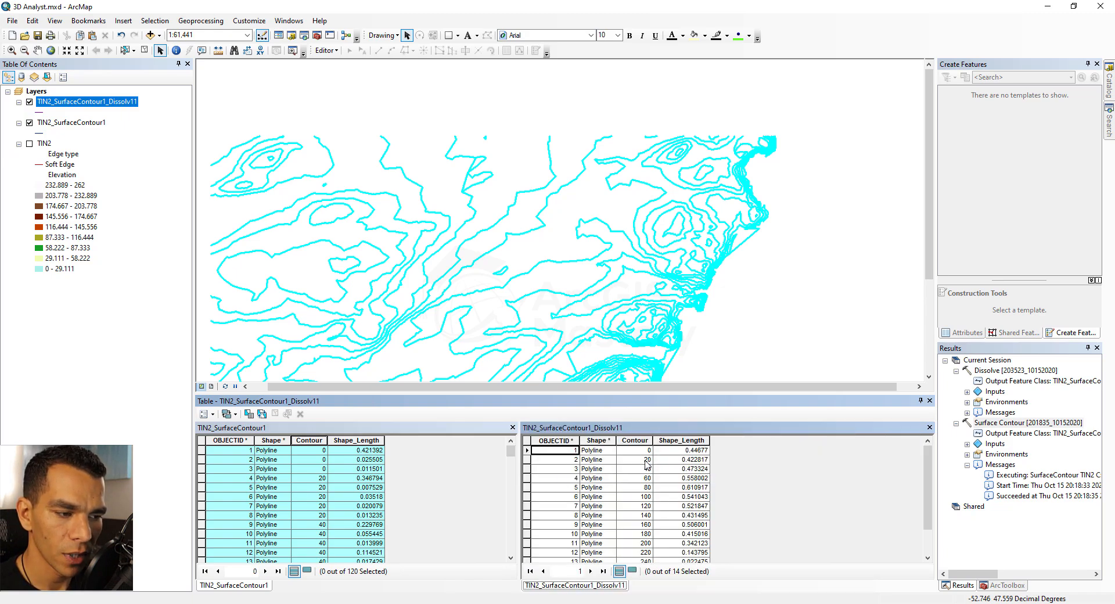
# Clear the feature selections in both the dissolved and the original contour tables
pyautogui.scroll(-1, 647, 464)
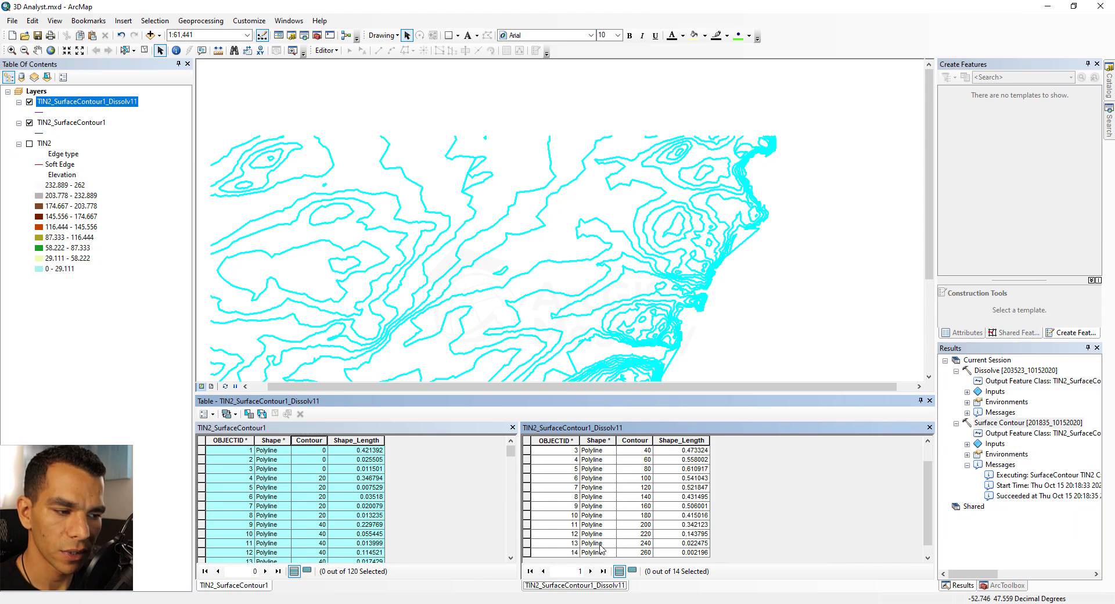
pyautogui.click(528, 468)
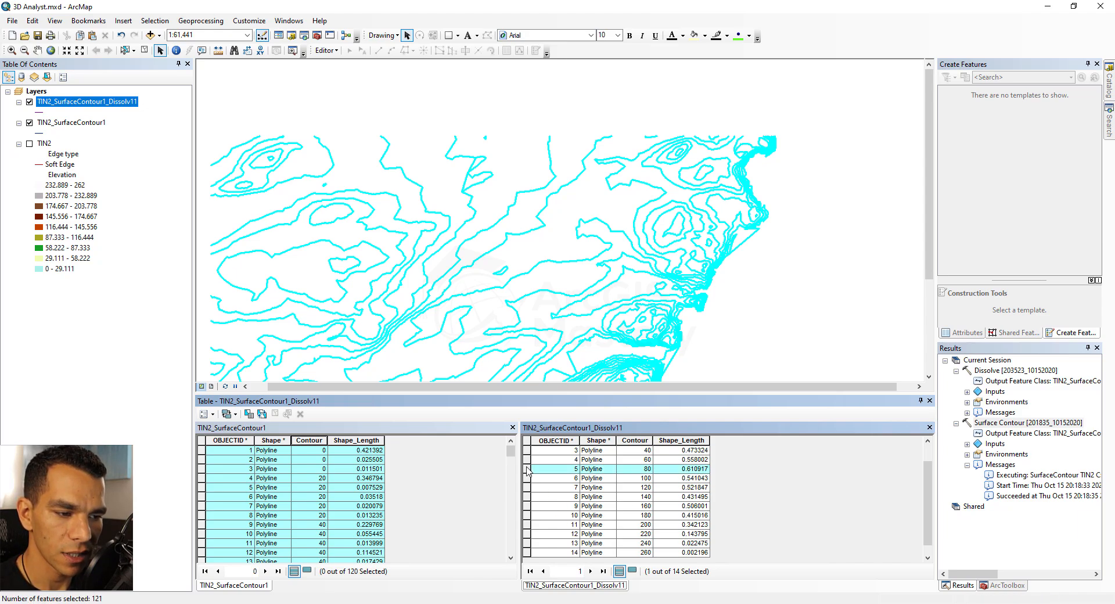
pyautogui.click(274, 413)
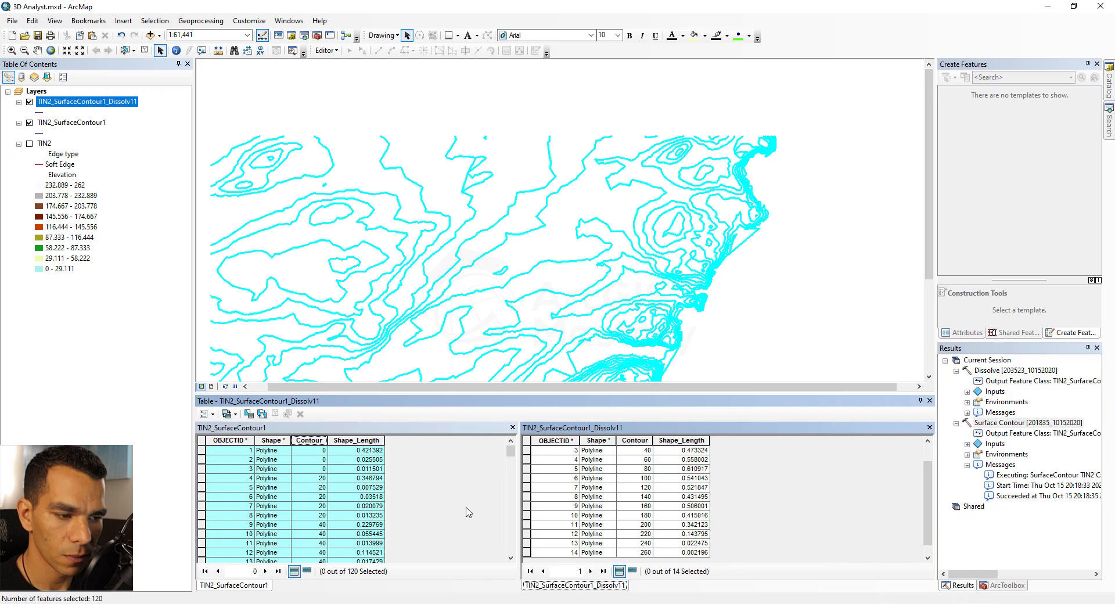
pyautogui.click(261, 430)
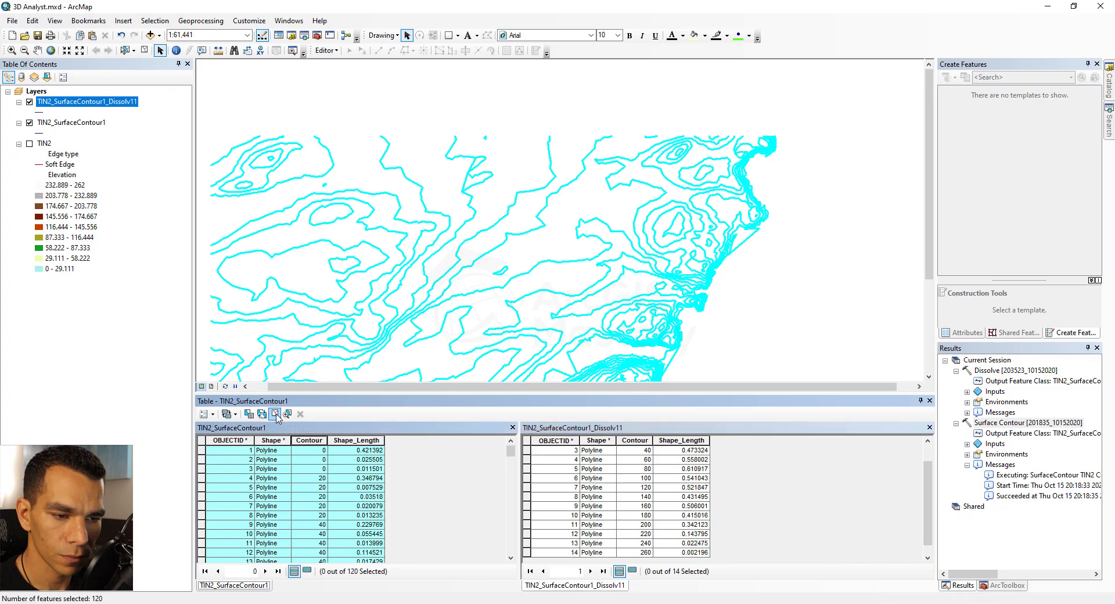
pyautogui.click(274, 413)
# Select individual dissolved contour records one by one to inspect them, then close the dissolved table
pyautogui.click(623, 432)
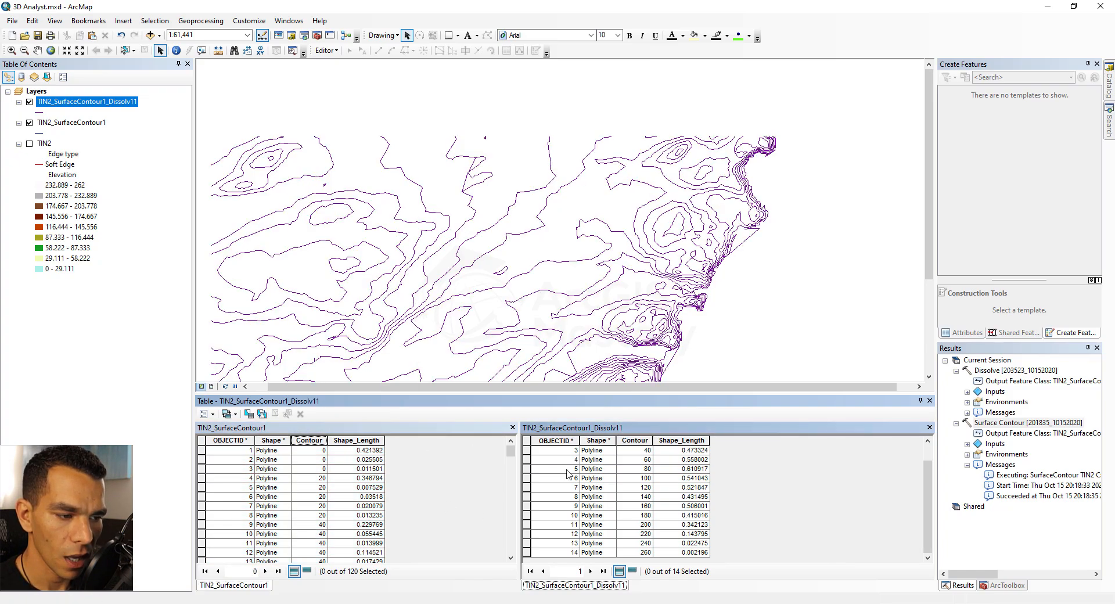
pyautogui.click(528, 479)
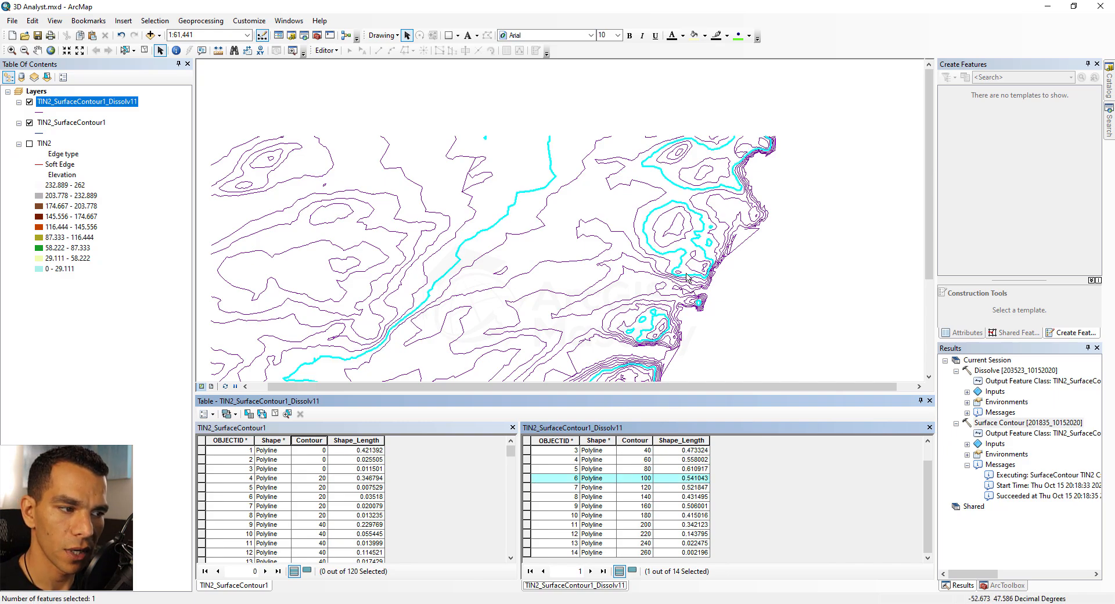
pyautogui.click(528, 460)
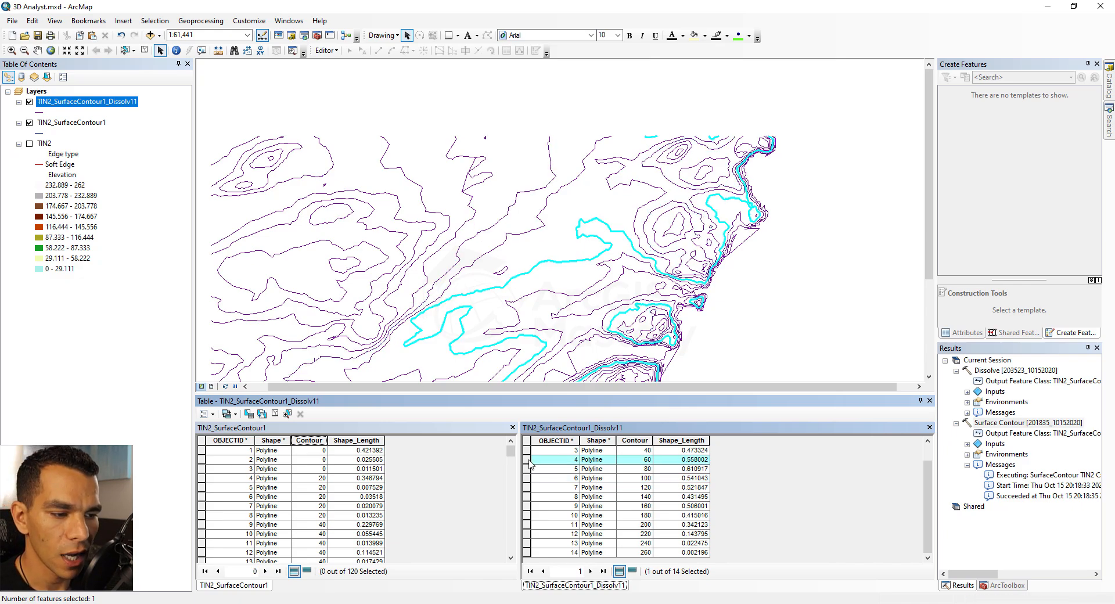
pyautogui.click(527, 518)
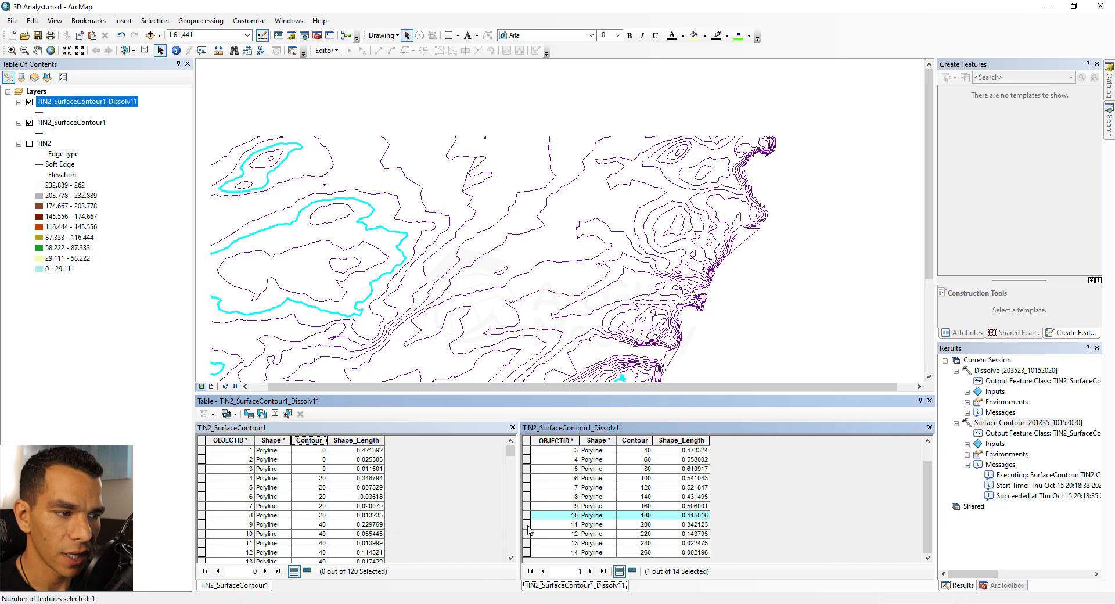
pyautogui.click(929, 428)
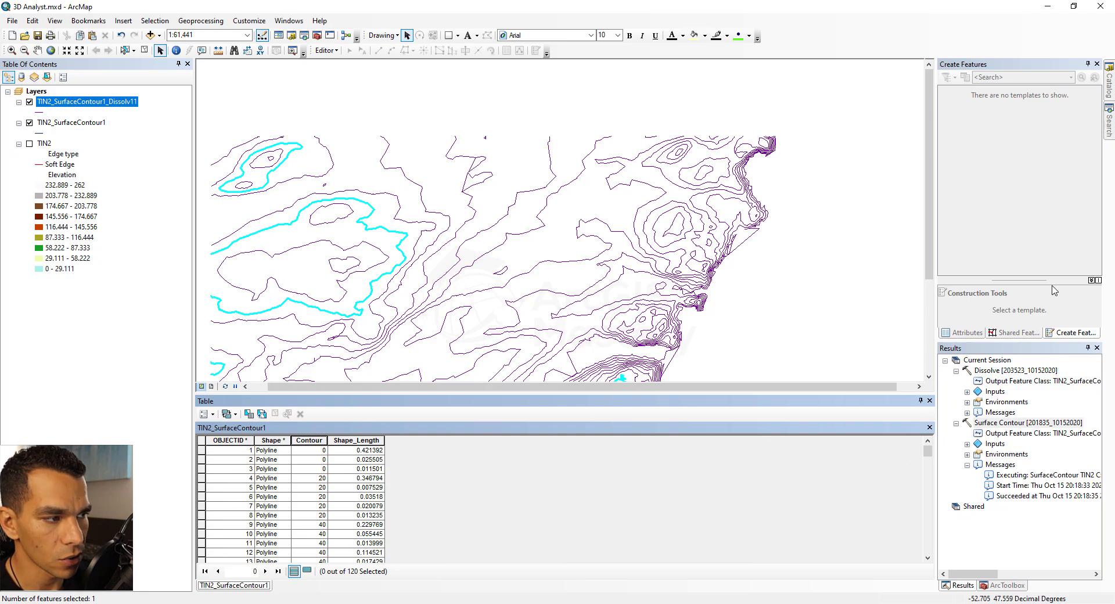
# Search the tools for "to polygon" and open the Feature To Polygon tool
pyautogui.moveTo(1109, 125)
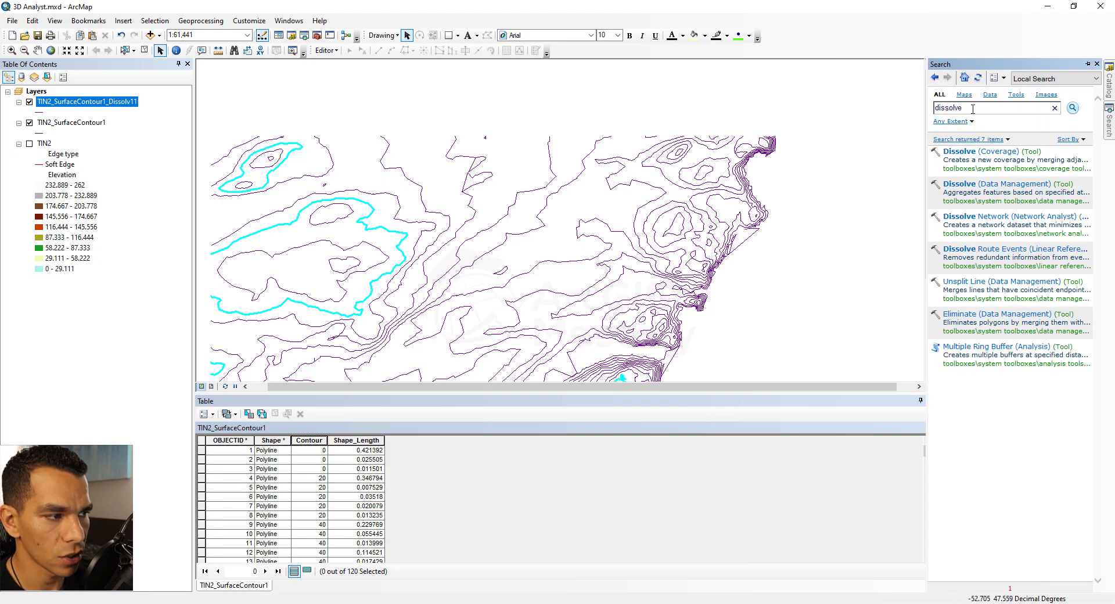
pyautogui.doubleClick(972, 108)
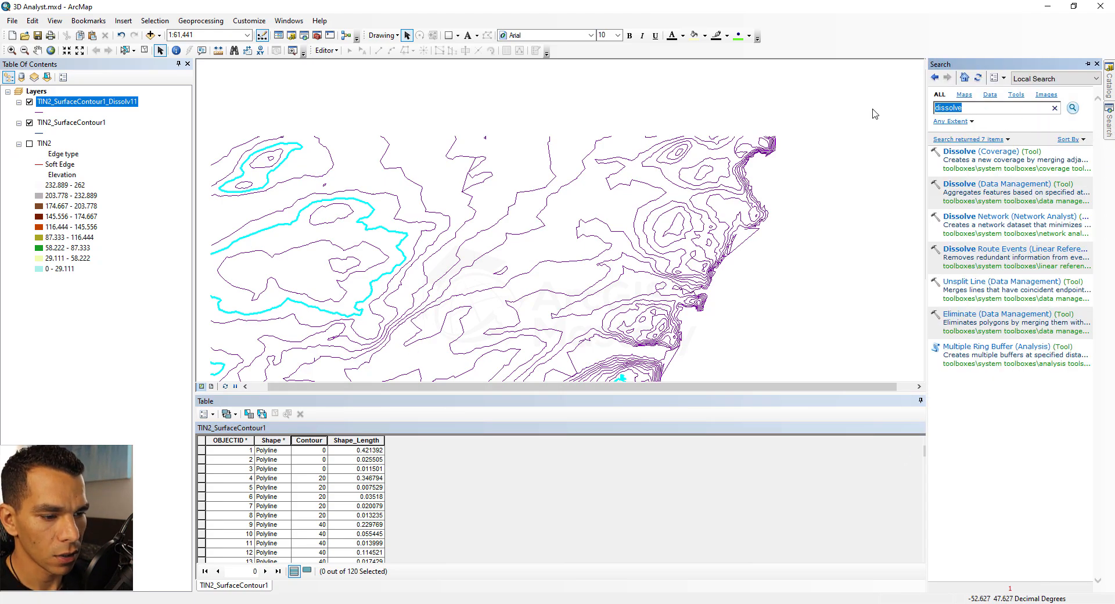
pyautogui.write('to polygon')
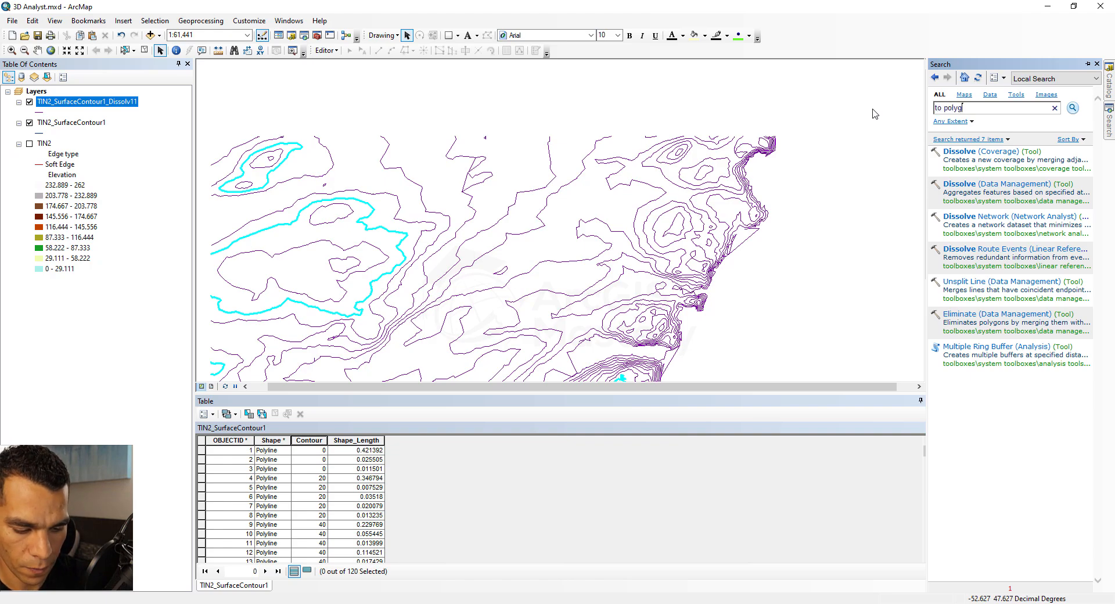
pyautogui.press('Return')
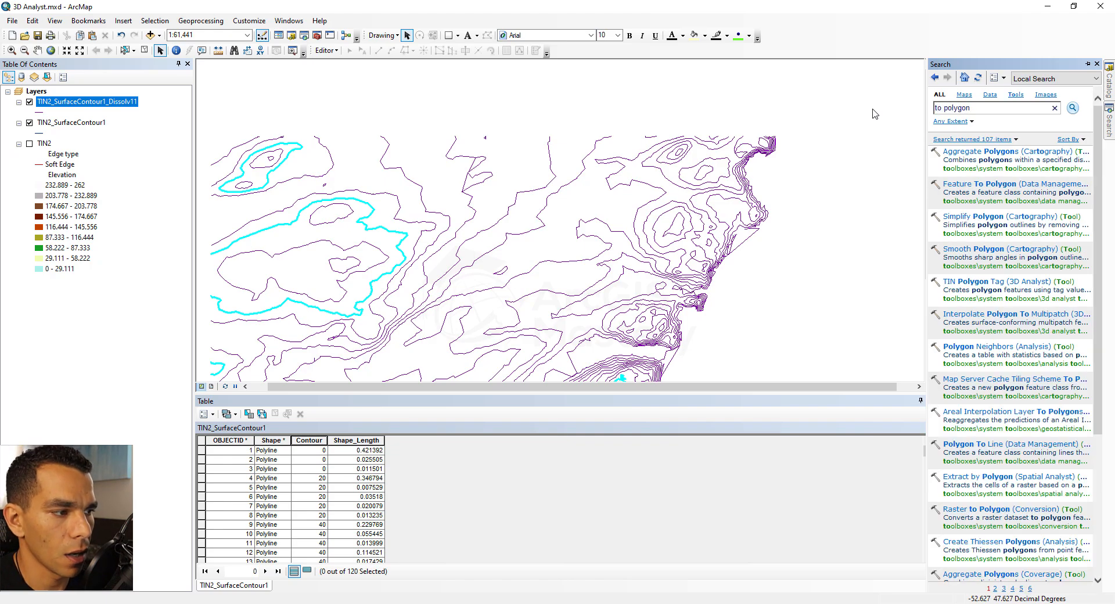
pyautogui.click(980, 184)
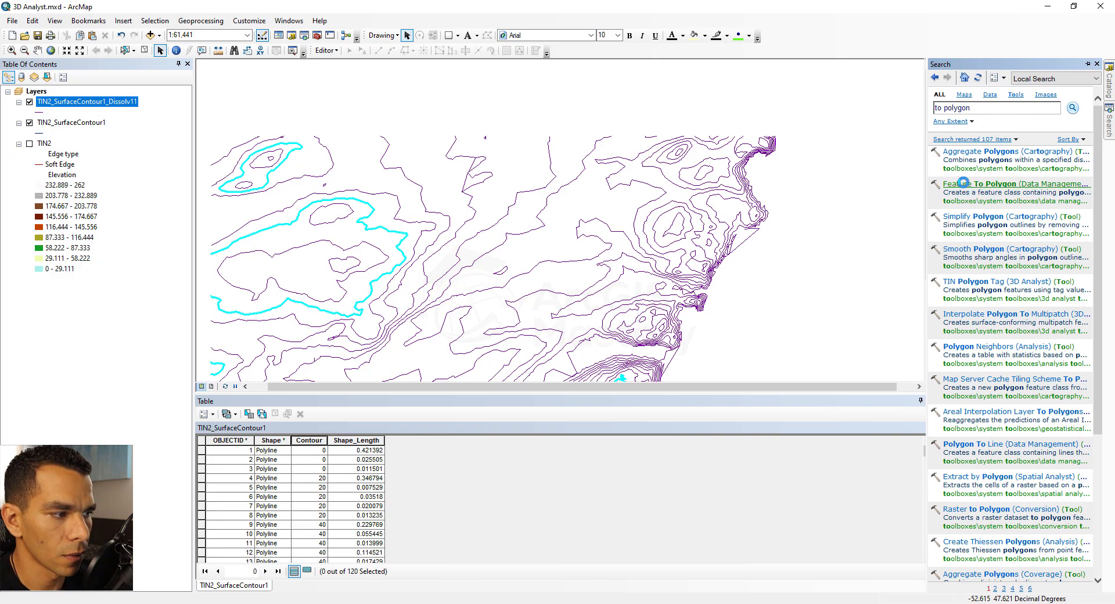
# Run Feature To Polygon with TIN2_SurfaceContour1 as the input features
pyautogui.click(786, 155)
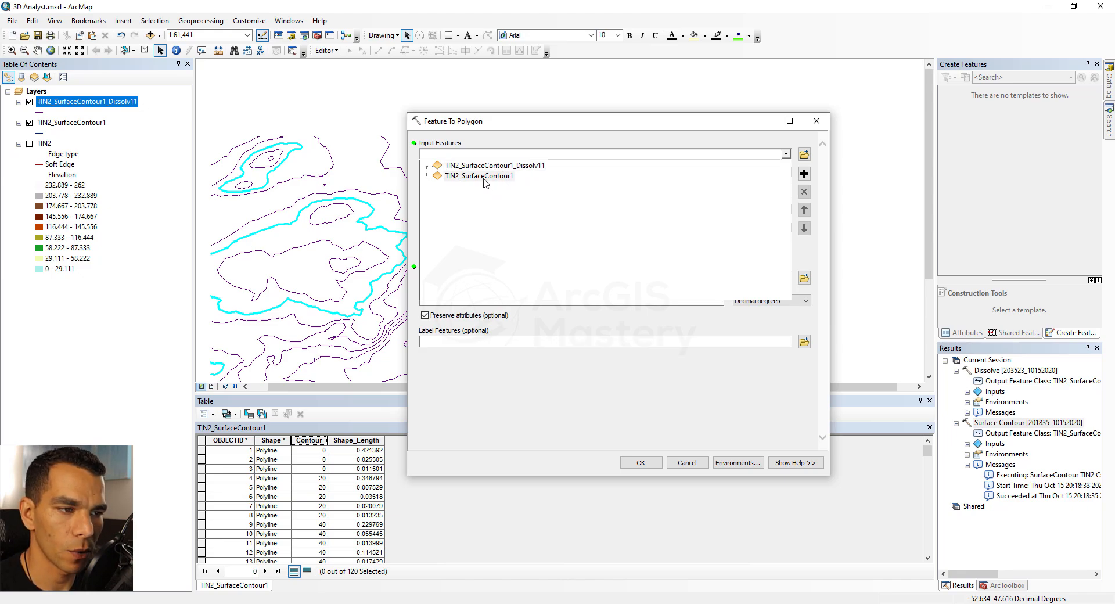
pyautogui.click(486, 177)
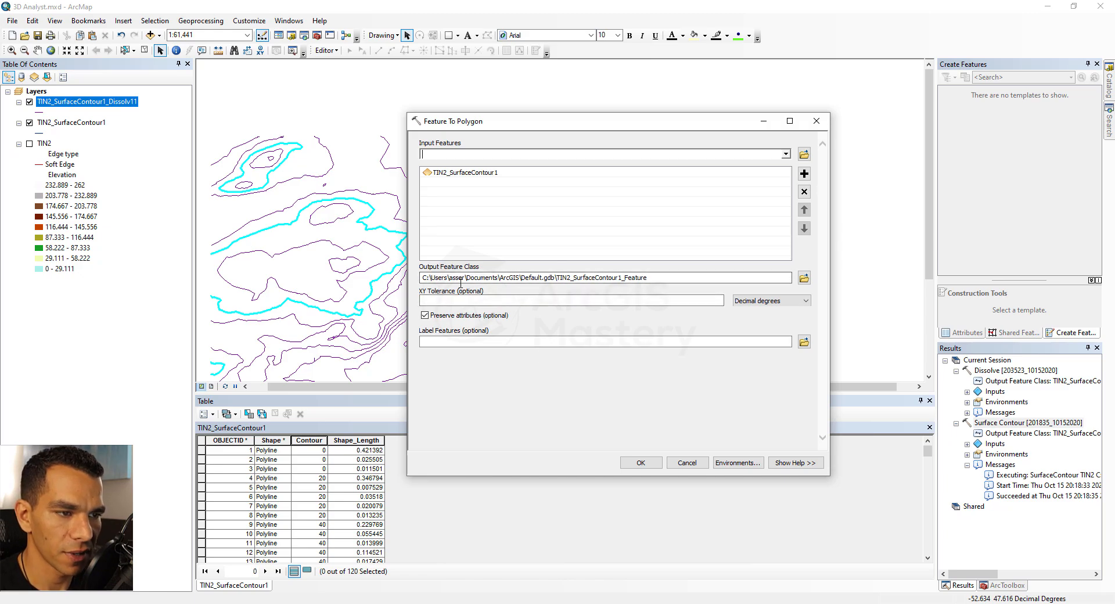
pyautogui.click(639, 463)
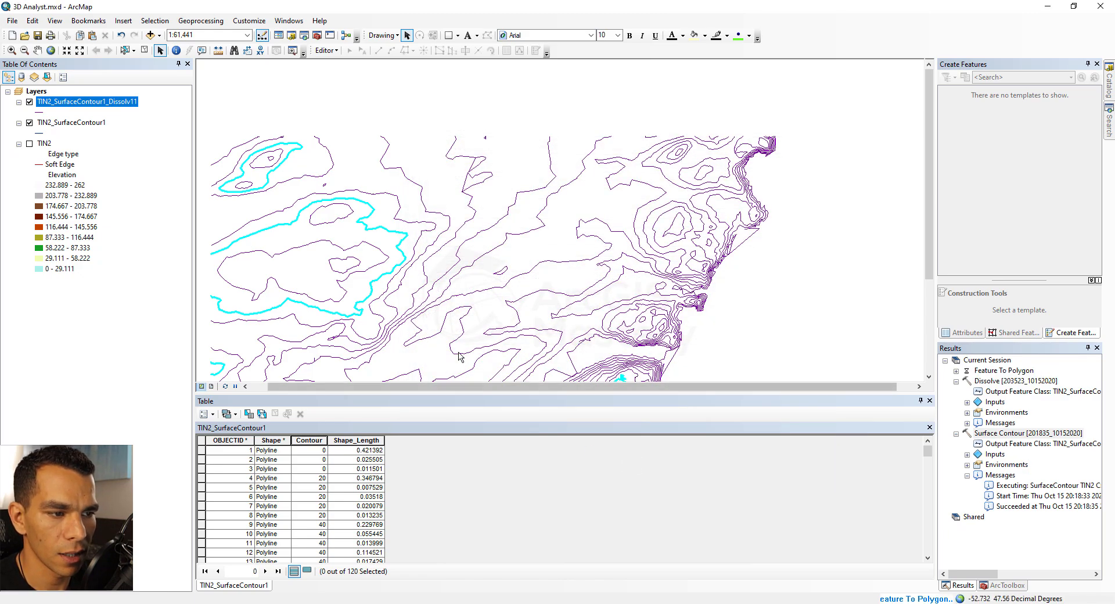
# Close the attribute table window and pan across the new polygon layer
pyautogui.click(930, 400)
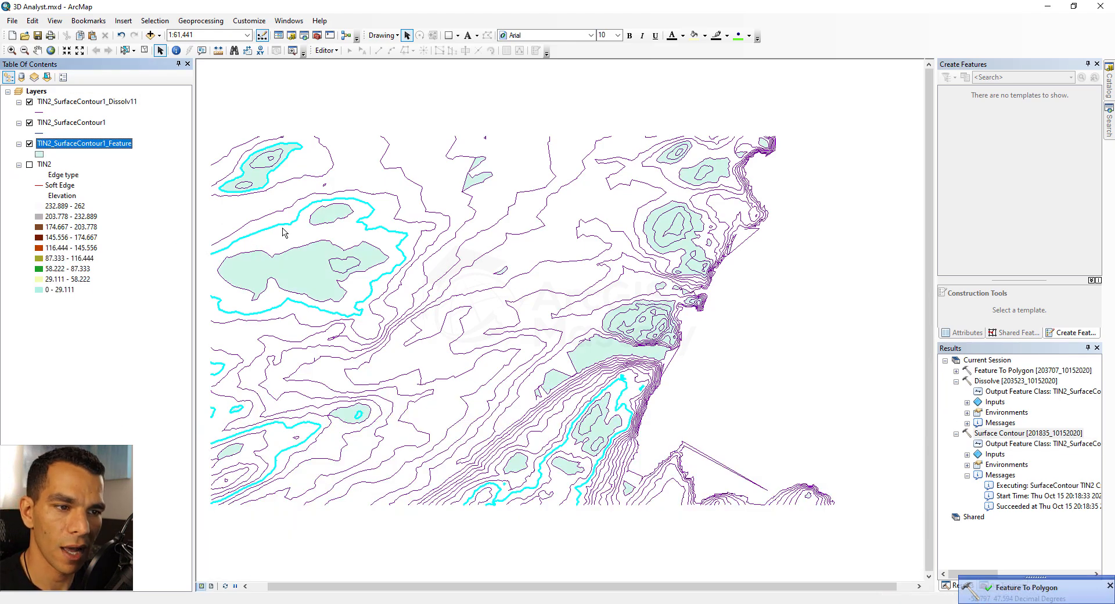
pyautogui.click(37, 50)
pyautogui.moveTo(333, 319); pyautogui.dragTo(422, 244)
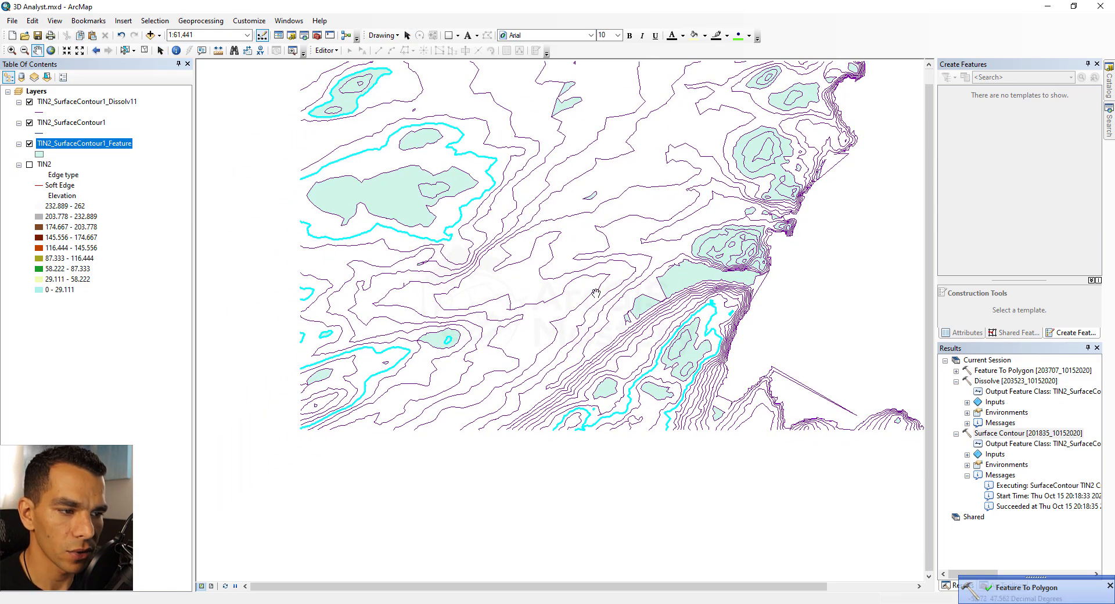
pyautogui.moveTo(595, 293); pyautogui.dragTo(543, 345)
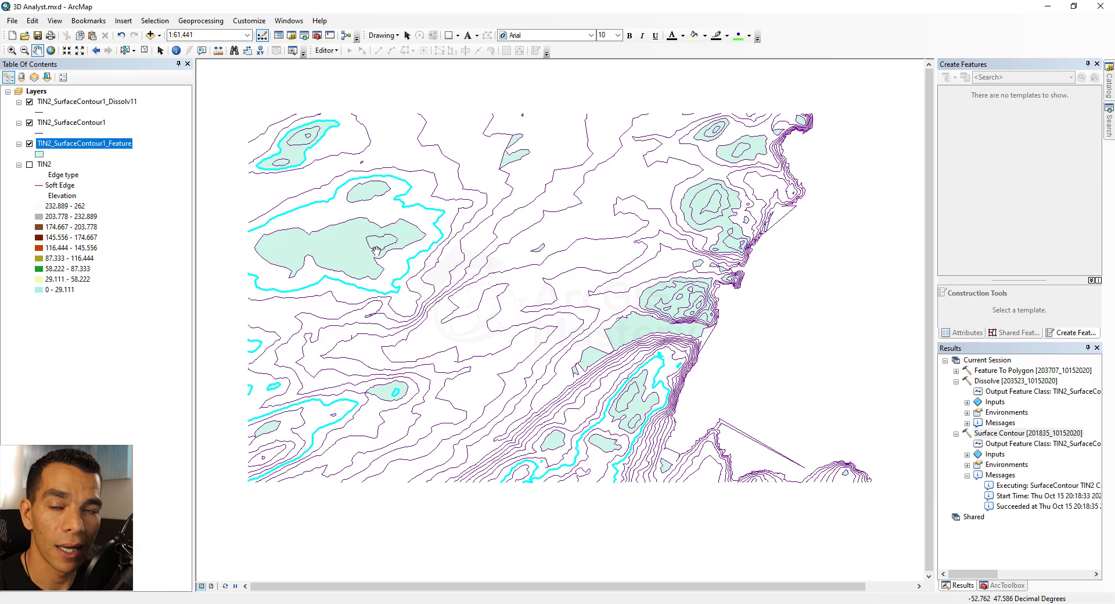
# Show the TIN2 layer and hide the three contour layers
pyautogui.click(31, 164)
pyautogui.click(29, 144)
pyautogui.click(29, 122)
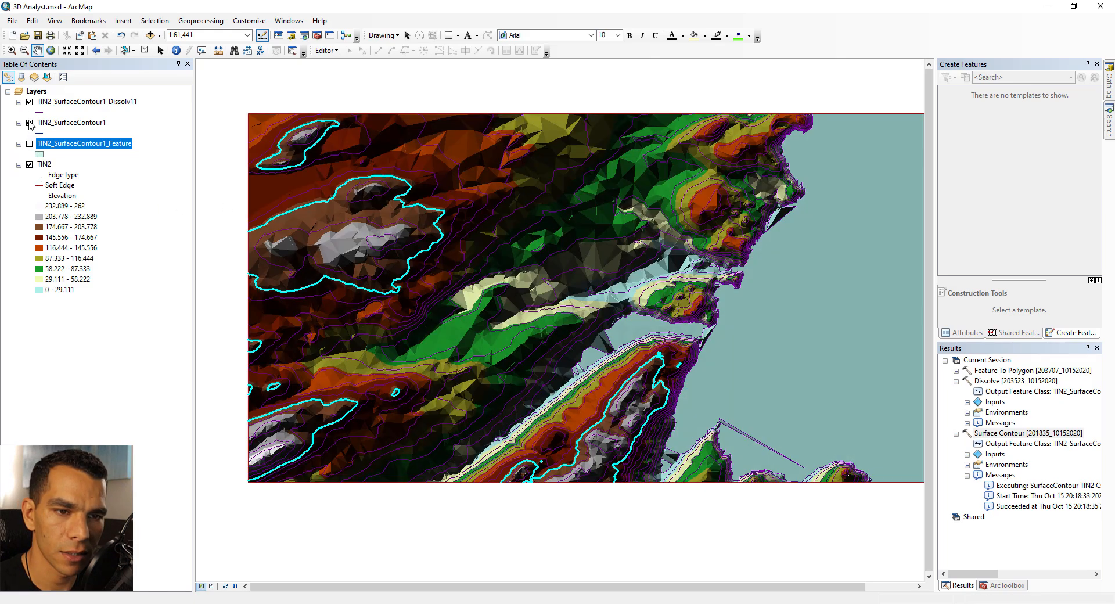
pyautogui.click(30, 102)
pyautogui.moveTo(350, 302); pyautogui.dragTo(469, 318)
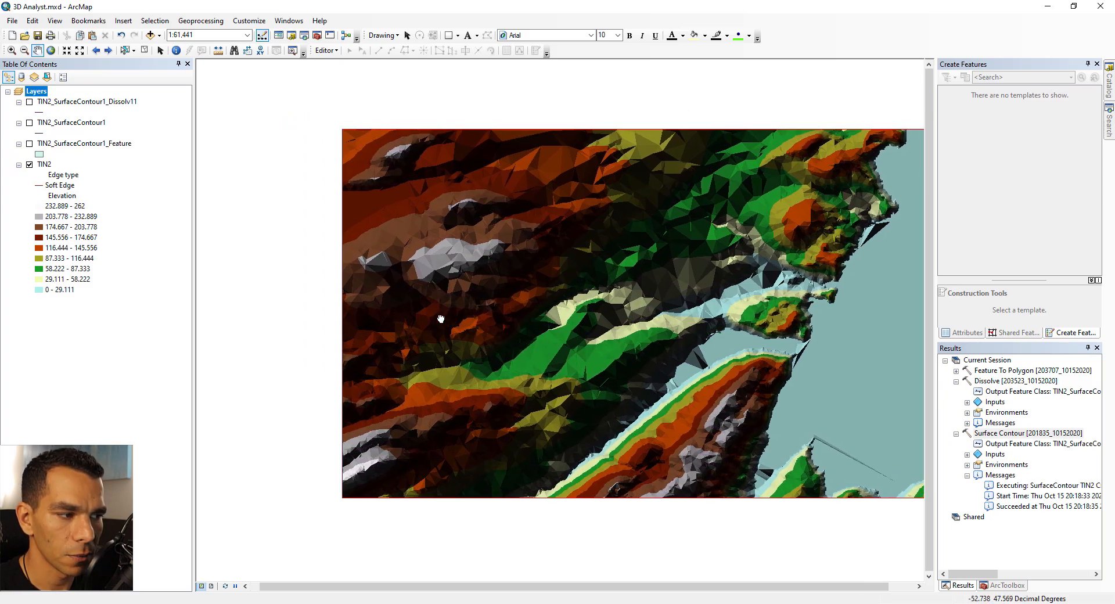
# Open the data frame's illumination properties and apply an azimuth of about 286°, altitude 38° and a higher contrast
pyautogui.rightClick(35, 93)
pyautogui.click(88, 347)
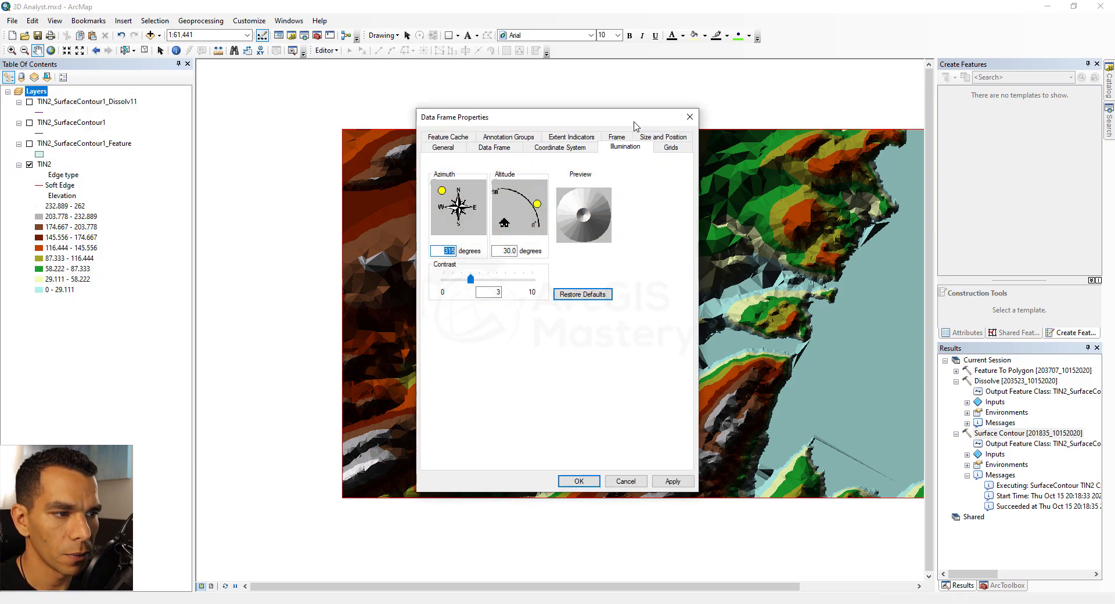
pyautogui.moveTo(624, 119); pyautogui.dragTo(234, 134)
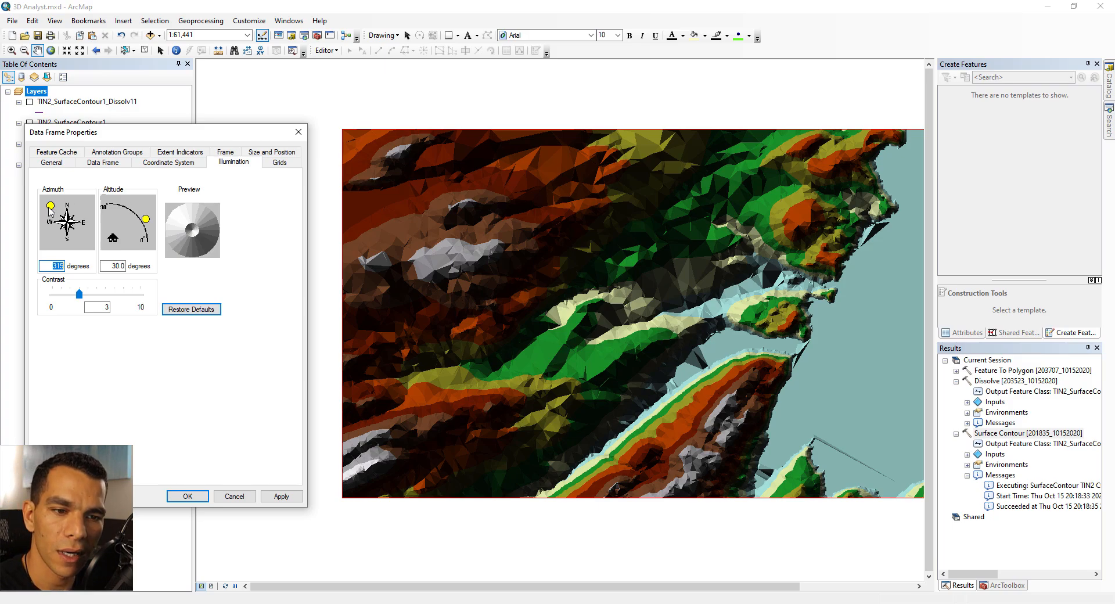
pyautogui.moveTo(51, 207)
pyautogui.mouseDown()
pyautogui.moveTo(73, 200)
pyautogui.moveTo(52, 203)
pyautogui.mouseUp()
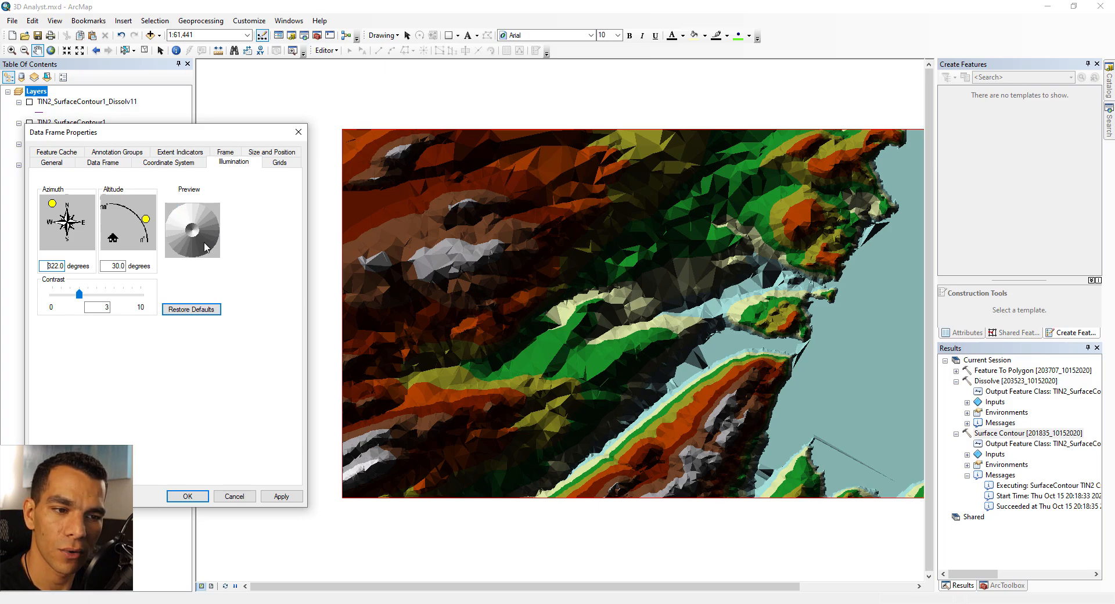
pyautogui.moveTo(52, 204)
pyautogui.mouseDown()
pyautogui.moveTo(66, 200)
pyautogui.moveTo(44, 217)
pyautogui.mouseUp()
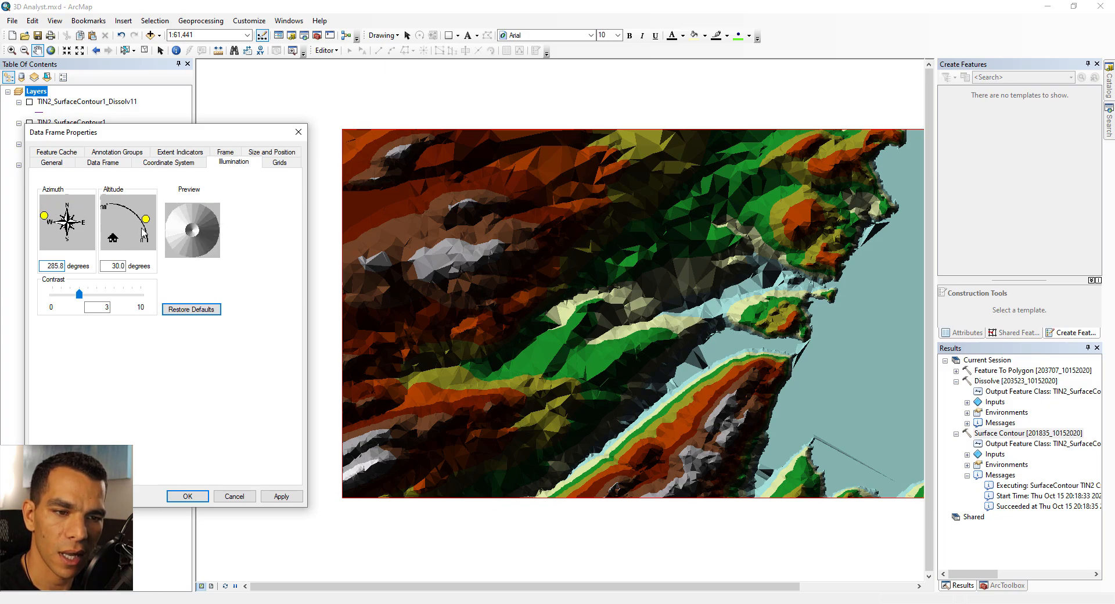
pyautogui.moveTo(146, 220); pyautogui.dragTo(112, 211)
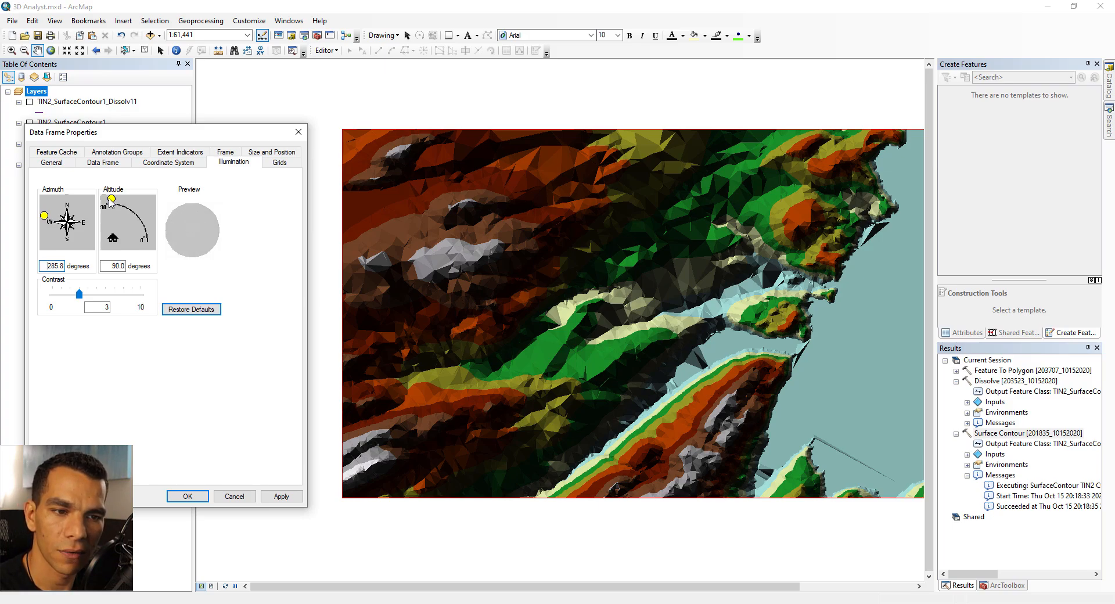
pyautogui.moveTo(111, 200)
pyautogui.mouseDown()
pyautogui.moveTo(149, 229)
pyautogui.moveTo(145, 243)
pyautogui.moveTo(142, 215)
pyautogui.mouseUp()
pyautogui.moveTo(80, 294); pyautogui.dragTo(95, 298)
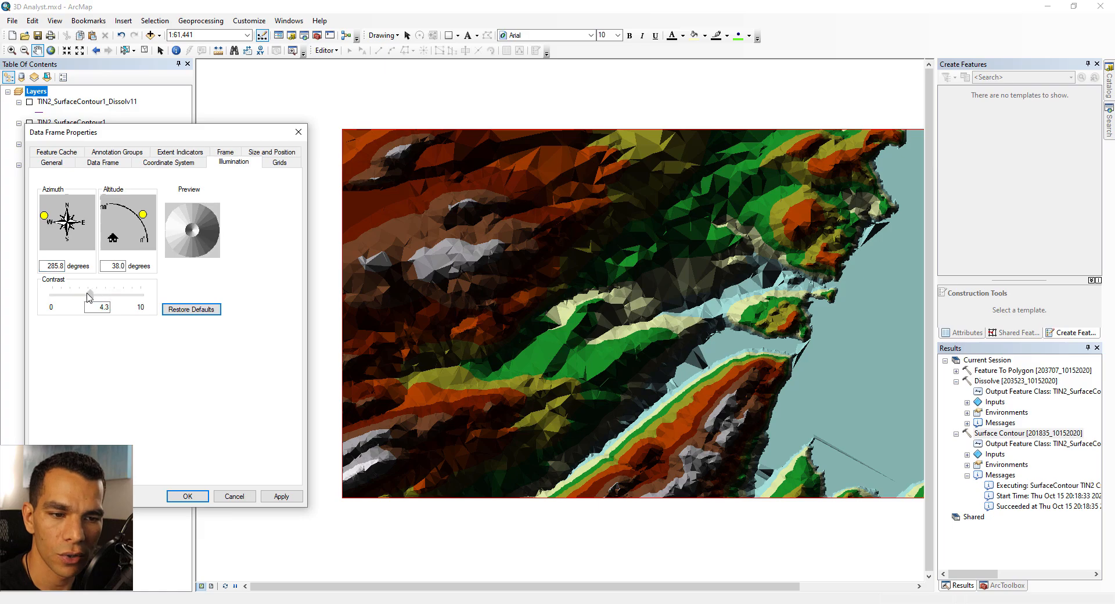
pyautogui.click(282, 498)
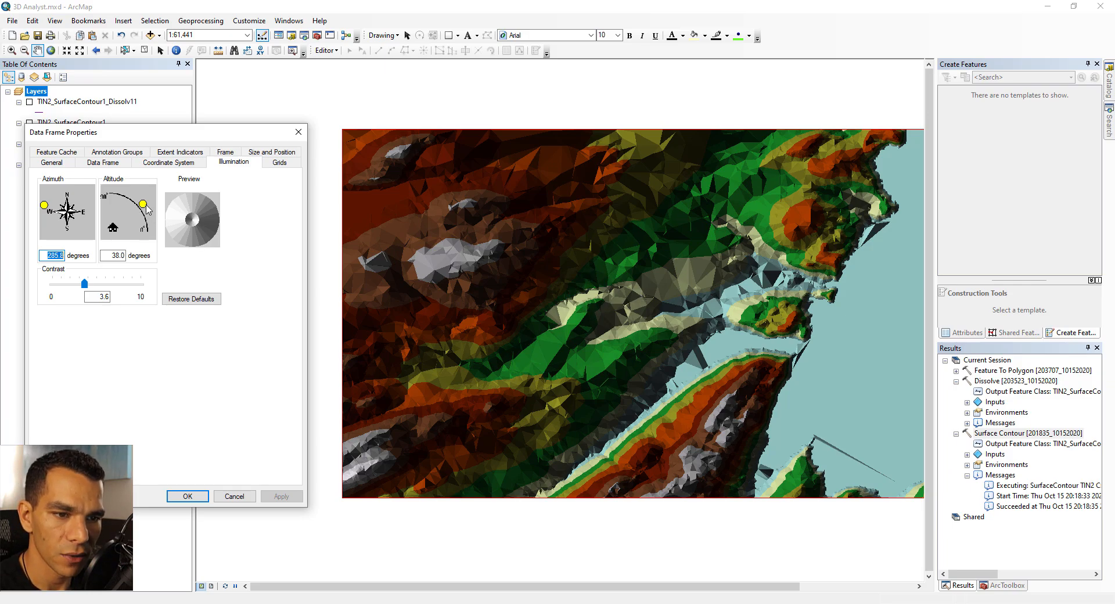
# Set the illumination altitude to 0° and apply azimuths of about 83° and then 271°
pyautogui.moveTo(147, 210); pyautogui.dragTo(151, 231)
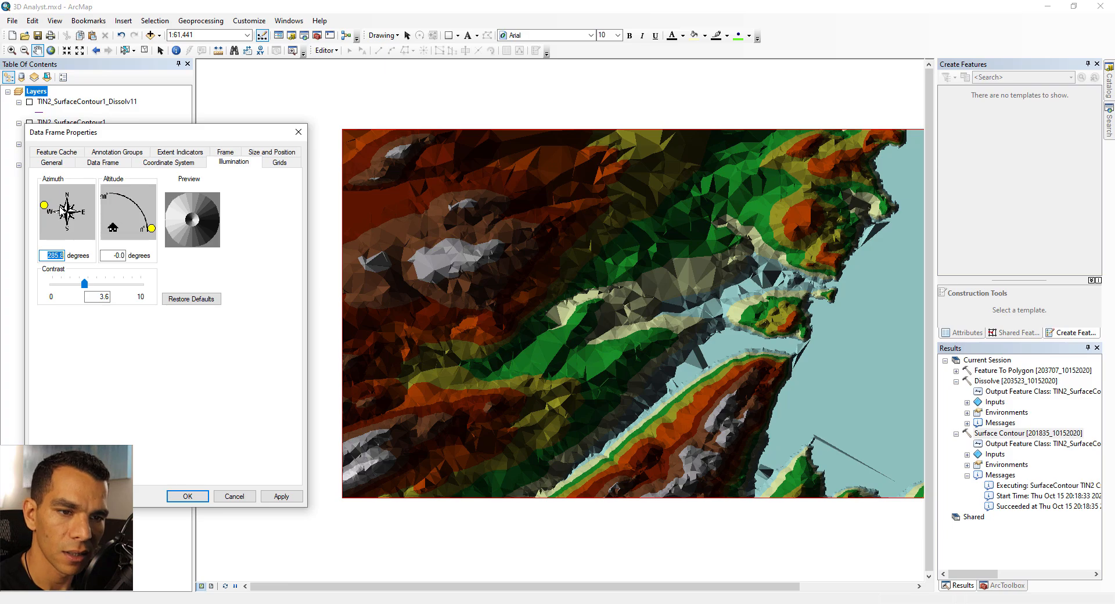
pyautogui.moveTo(44, 205); pyautogui.dragTo(89, 215)
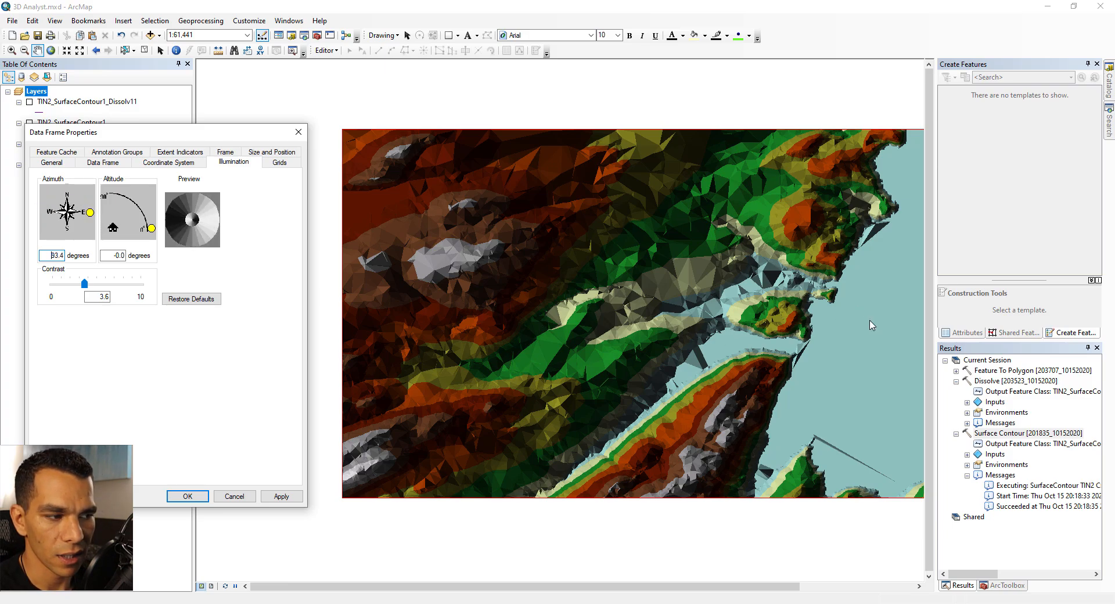
pyautogui.click(281, 496)
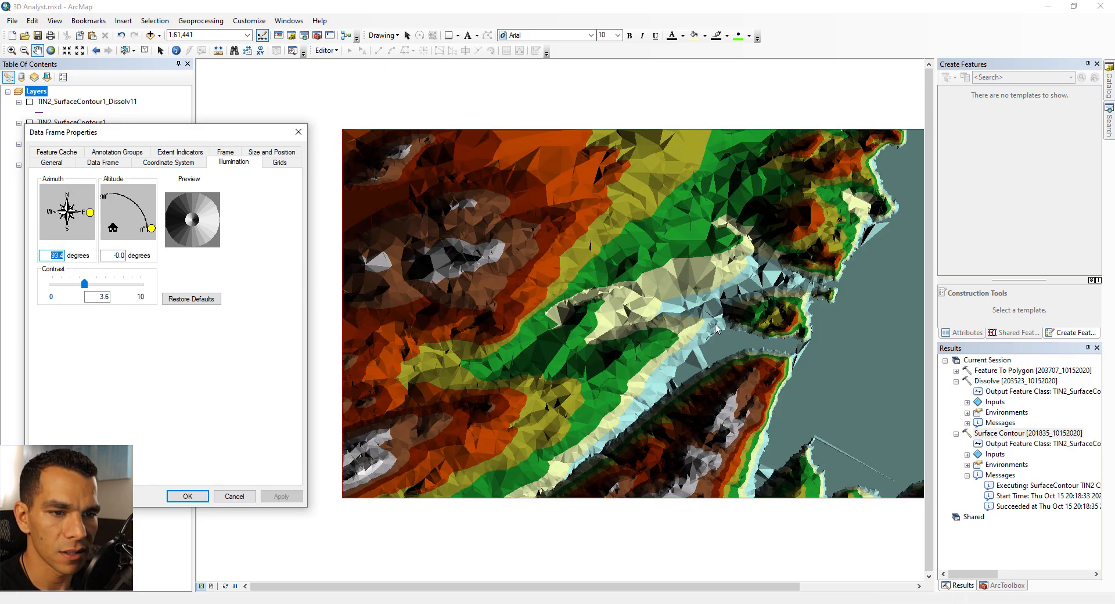
pyautogui.moveTo(90, 213); pyautogui.dragTo(43, 211)
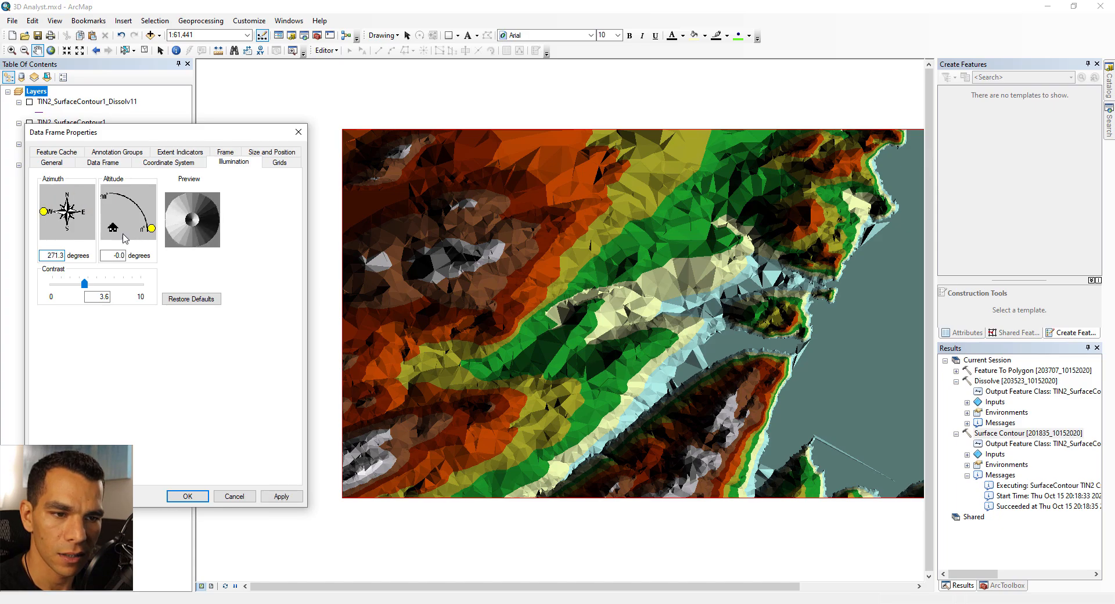
pyautogui.click(280, 497)
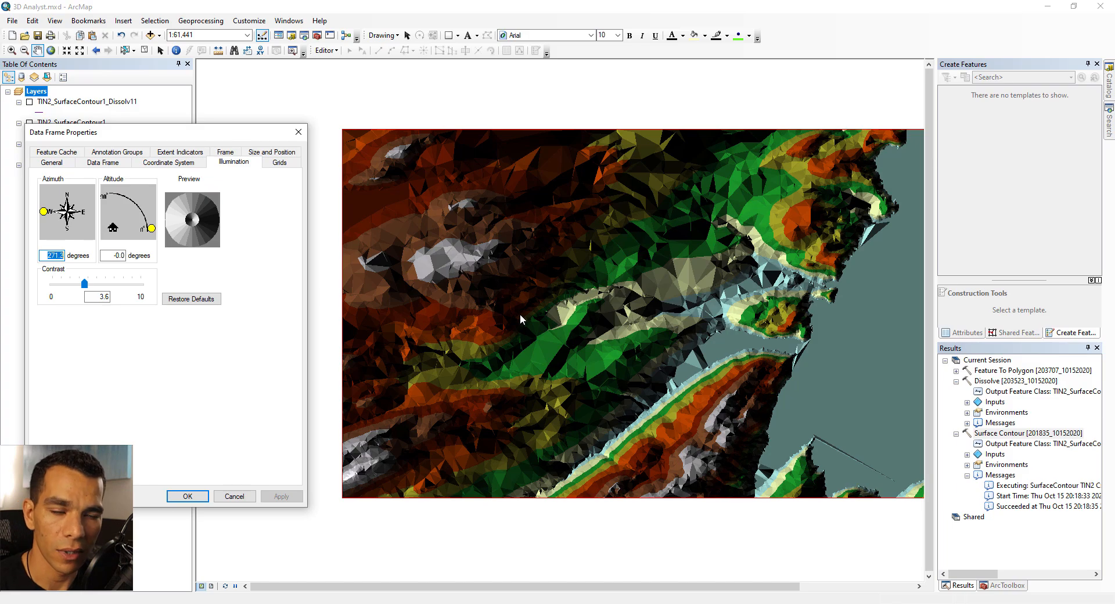
# Restore the default illumination settings and close the data frame properties
pyautogui.click(199, 299)
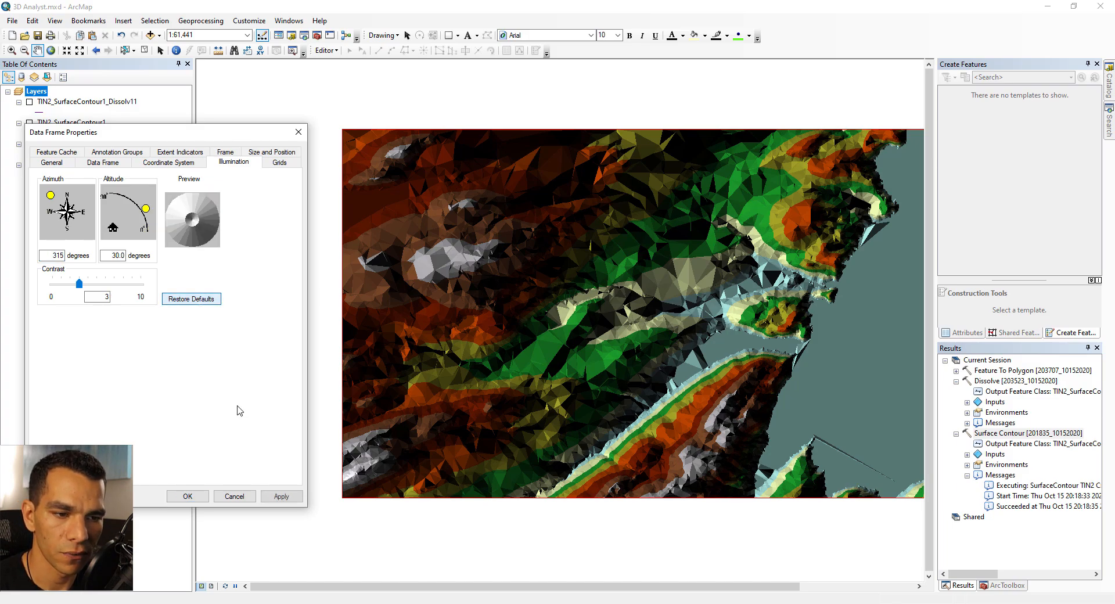
pyautogui.click(188, 496)
# Hide TIN2, show the three contour layers again, and save the map document
pyautogui.click(30, 165)
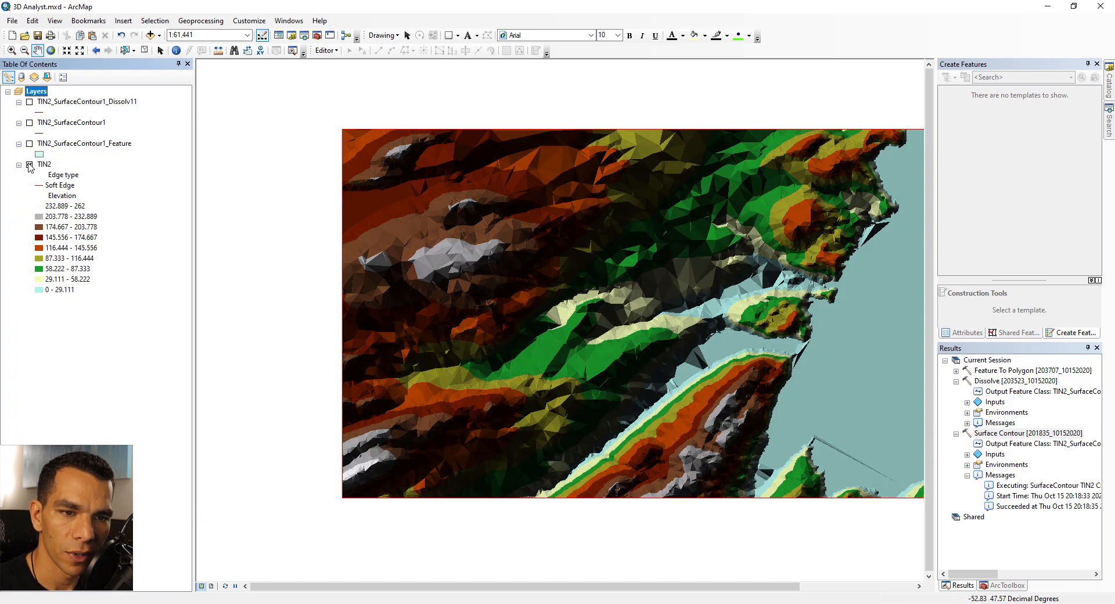
pyautogui.click(29, 143)
pyautogui.click(30, 122)
pyautogui.click(29, 101)
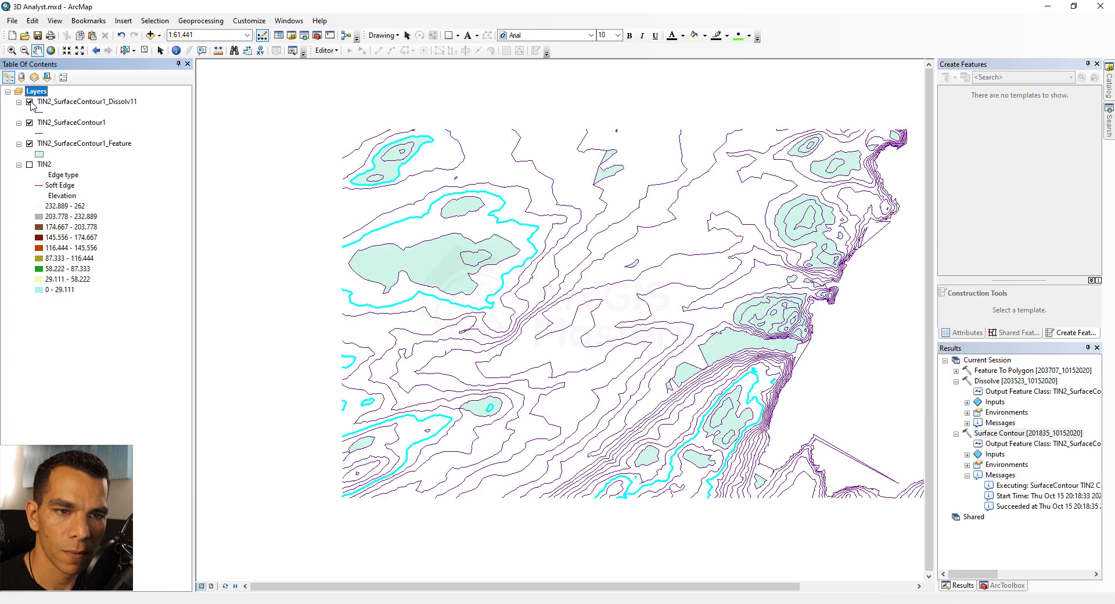
pyautogui.click(38, 37)
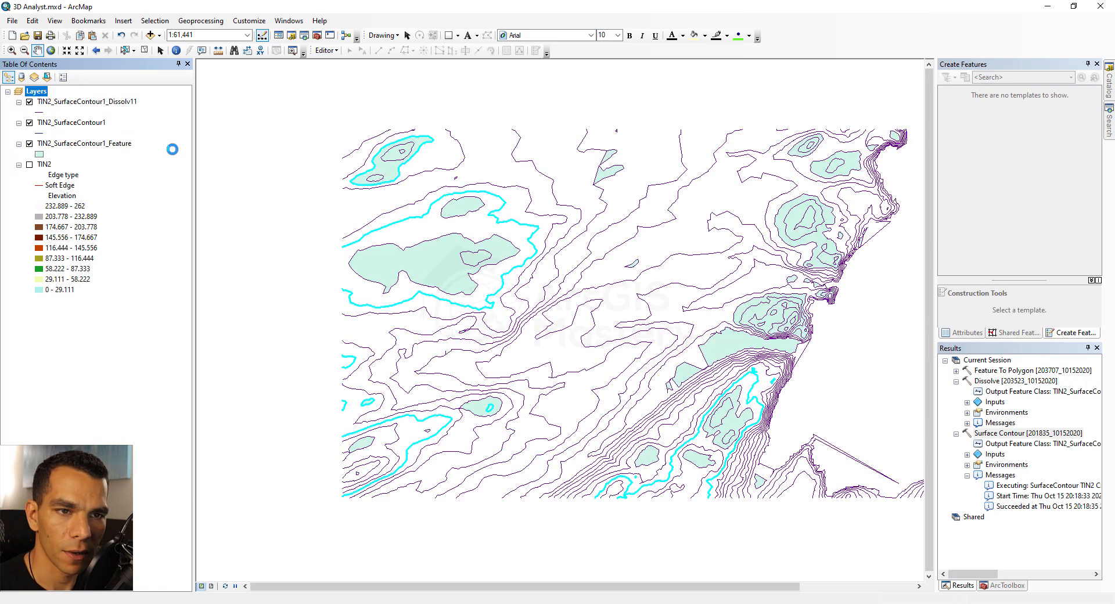